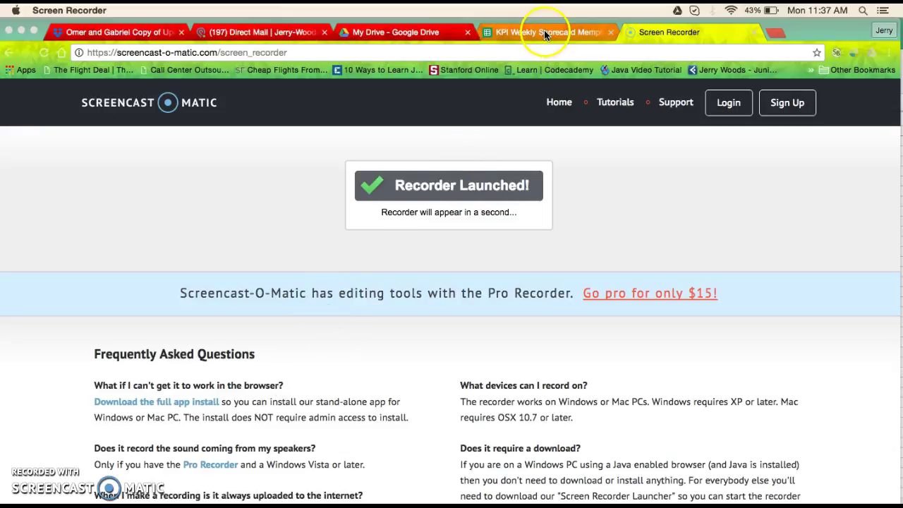
- Review the KPI Weekly Scorecard's week columns at Direct Mail cell L11, then bring up Podio's Direct Mail records
{"action": "left_click", "coordinate": [564, 32]}
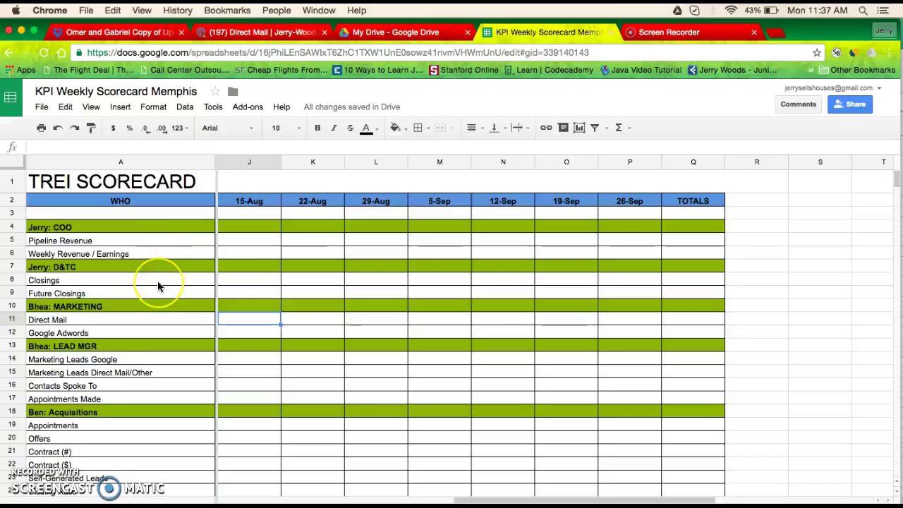
{"action": "scroll", "coordinate": [158, 282], "scroll_direction": "down", "scroll_amount": 1}
{"action": "scroll", "coordinate": [141, 275], "scroll_direction": "up", "scroll_amount": 1}
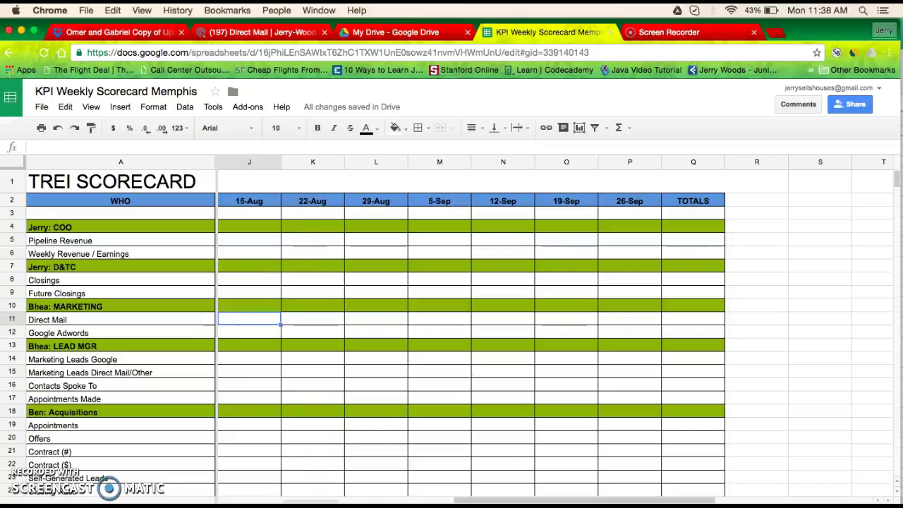
{"action": "scroll", "coordinate": [382, 439], "scroll_direction": "right", "scroll_amount": 2}
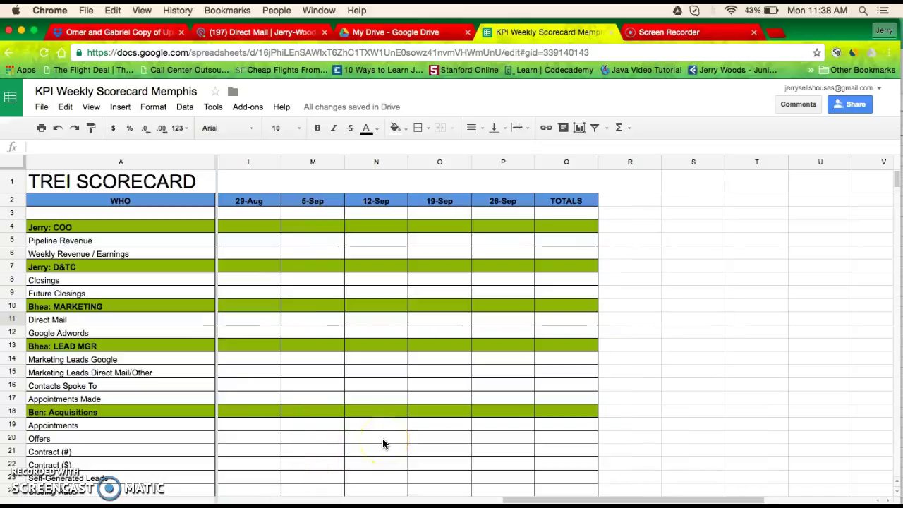
{"action": "left_click", "coordinate": [255, 321]}
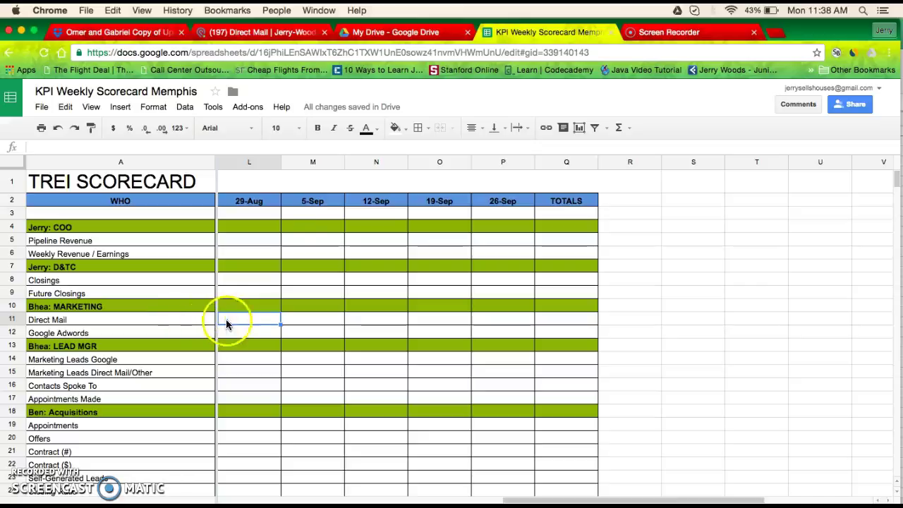
{"action": "left_click", "coordinate": [270, 33]}
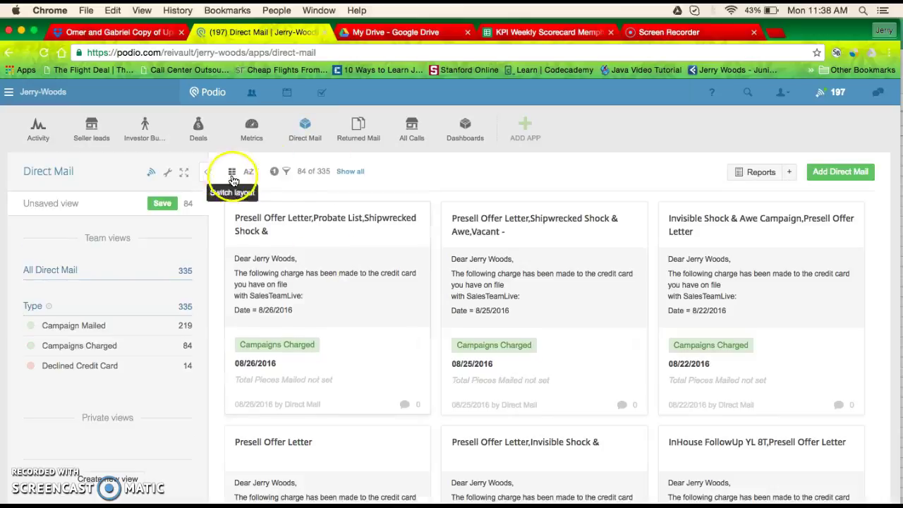
- Filter Direct Mail records to Campaigns Charged after checking the 22-Aug Direct Mail cell K11
{"action": "left_click", "coordinate": [192, 247]}
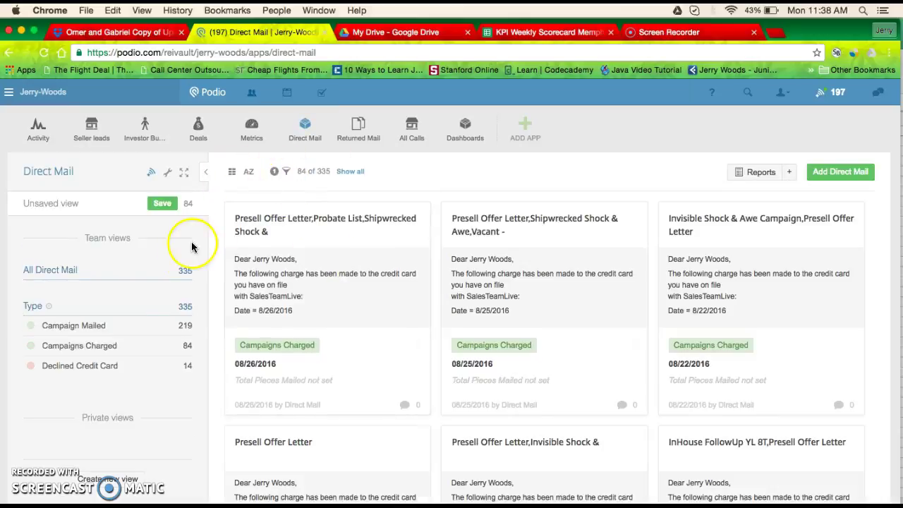
{"action": "left_click", "coordinate": [91, 348]}
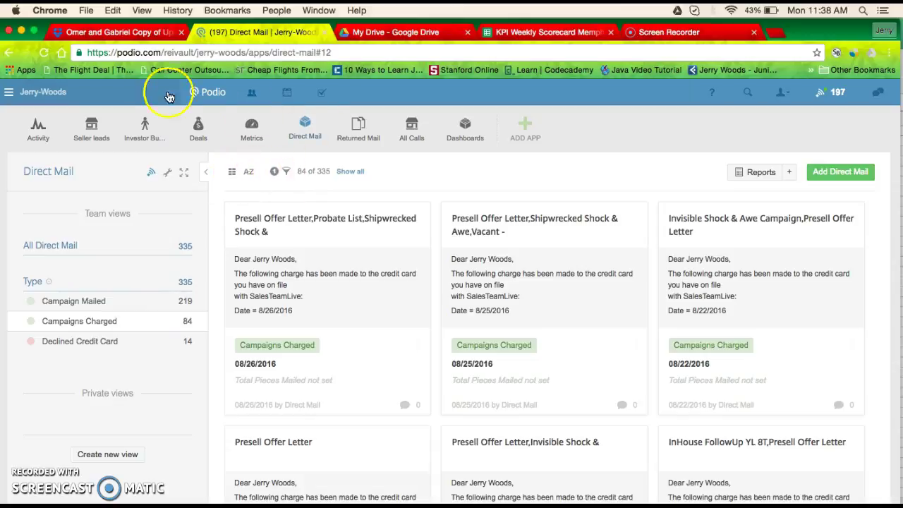
{"action": "left_click", "coordinate": [557, 33]}
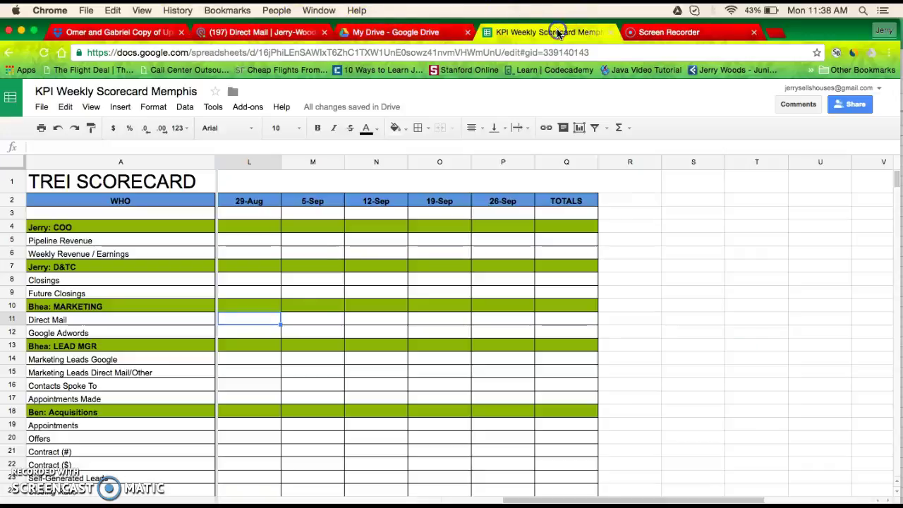
{"action": "scroll", "coordinate": [318, 280], "scroll_direction": "left", "scroll_amount": 1}
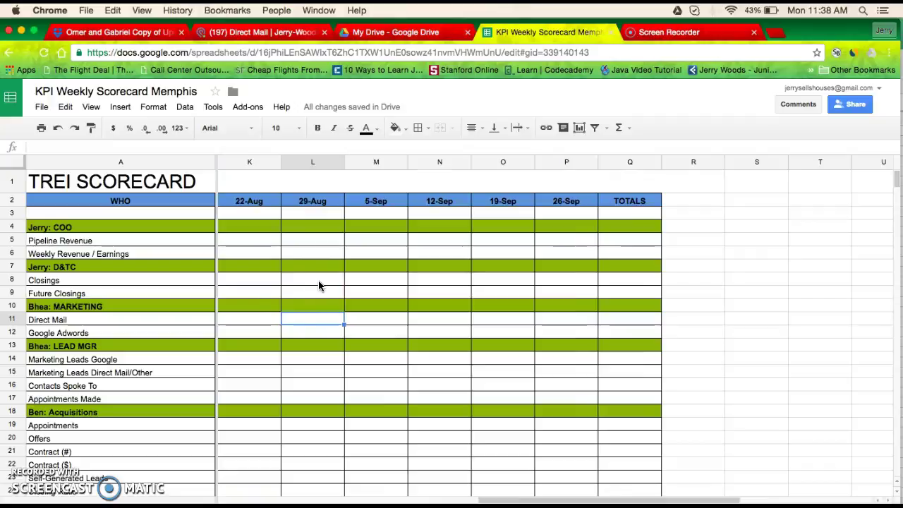
{"action": "left_click", "coordinate": [256, 317]}
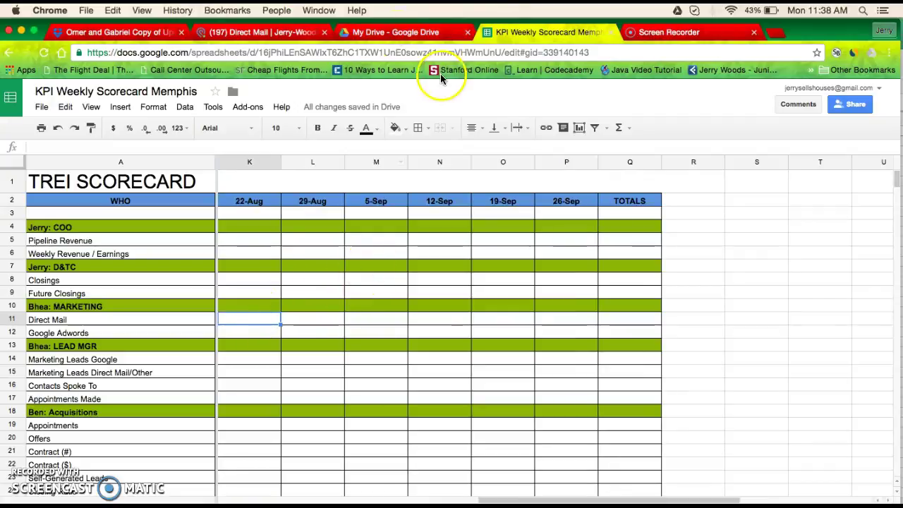
{"action": "left_click", "coordinate": [392, 33]}
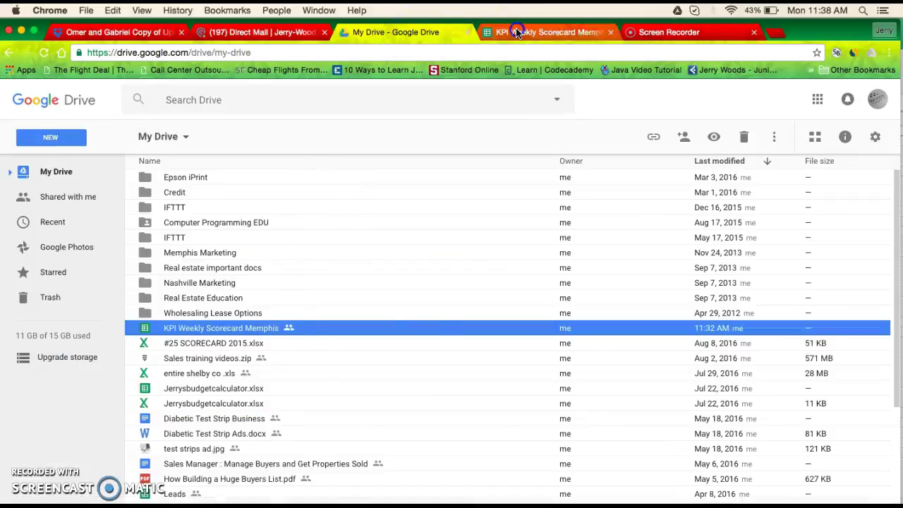
{"action": "left_click", "coordinate": [517, 33]}
{"action": "left_click", "coordinate": [261, 33]}
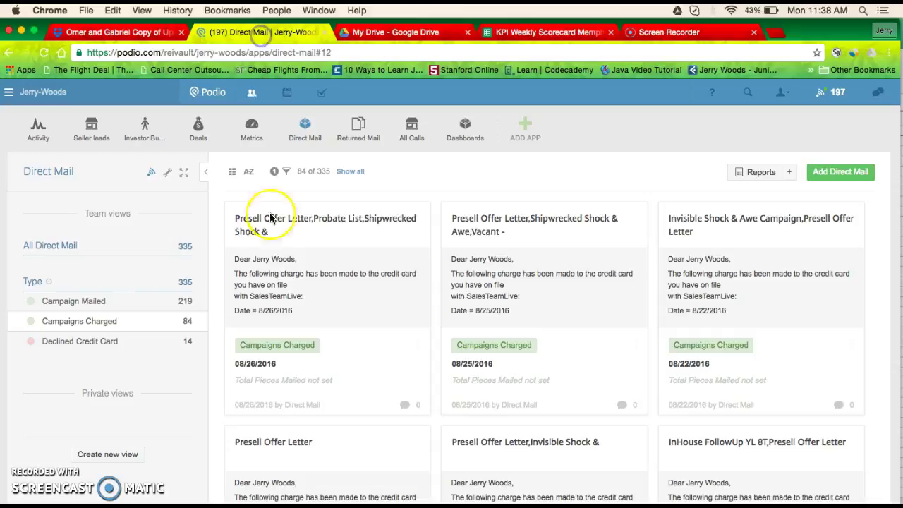
- Add a Created on filter for Last calendar week, leaving 3 of 335 charged records
{"action": "left_click", "coordinate": [284, 171]}
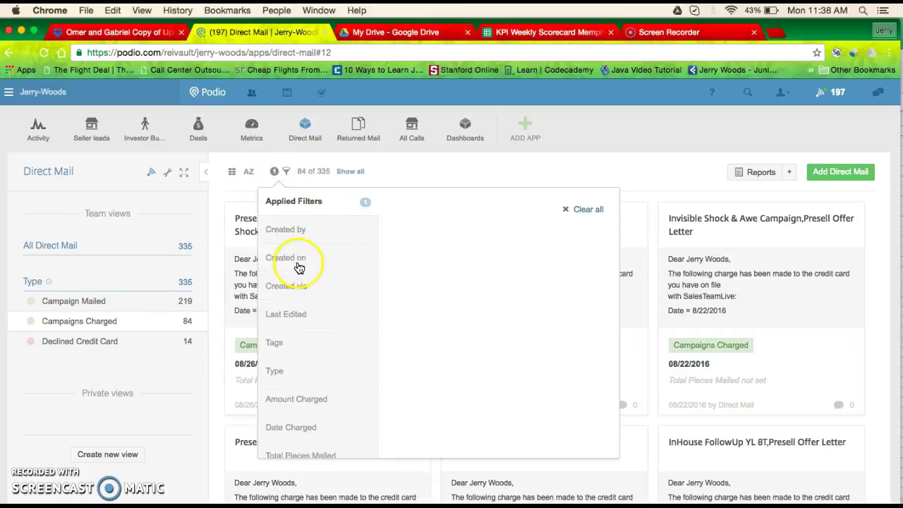
{"action": "left_click", "coordinate": [297, 259]}
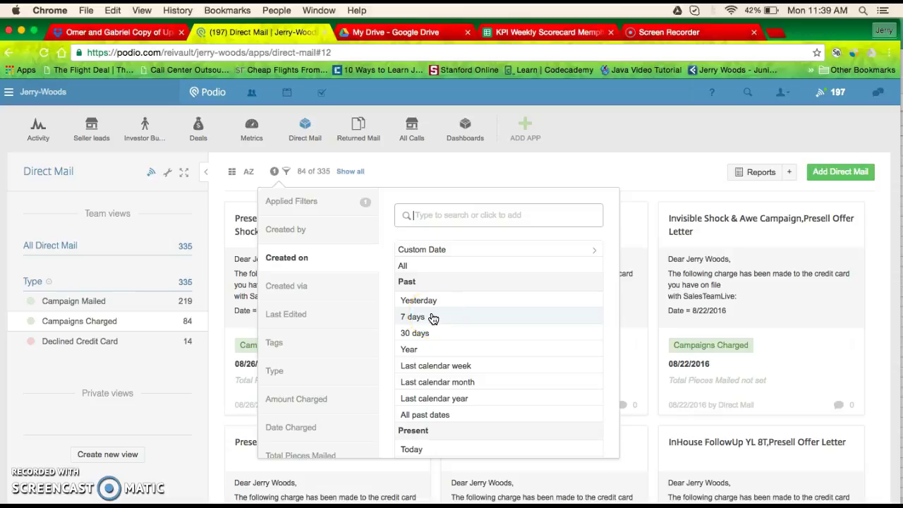
{"action": "left_click", "coordinate": [437, 366]}
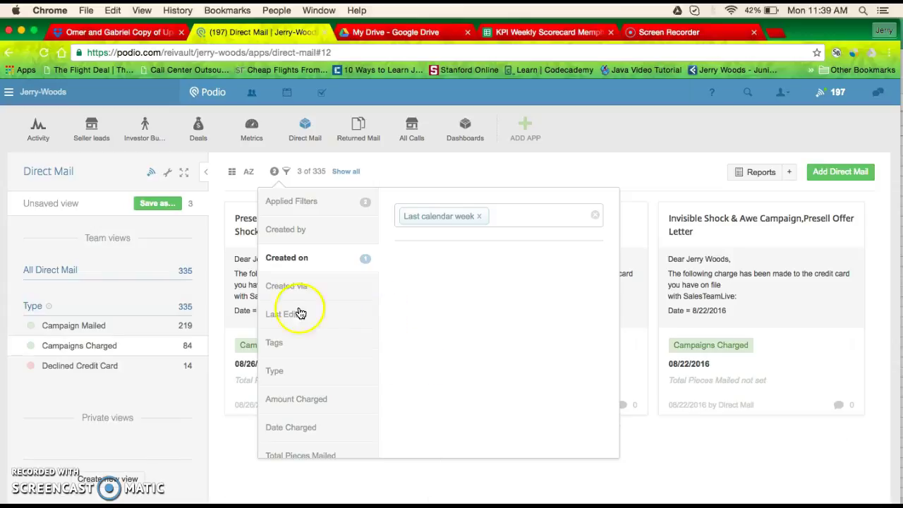
{"action": "left_click", "coordinate": [228, 466]}
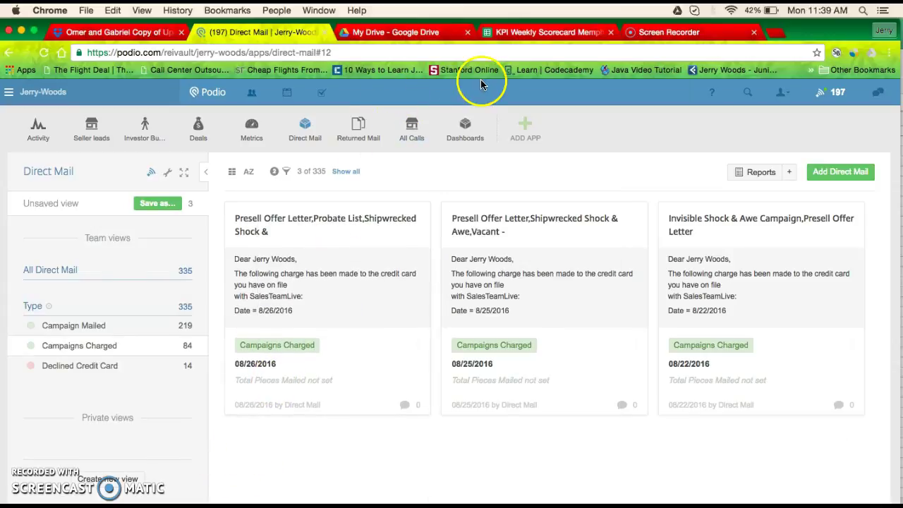
{"action": "left_click", "coordinate": [511, 32]}
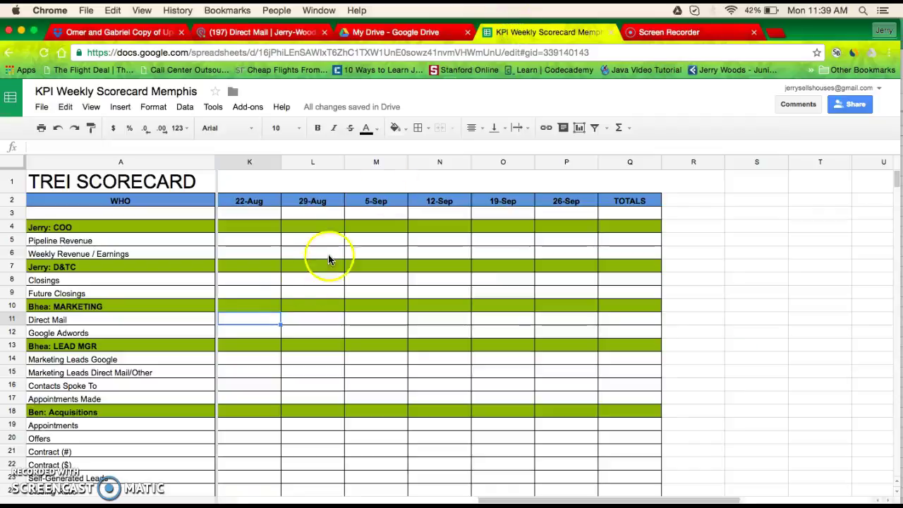
{"action": "left_click", "coordinate": [277, 33]}
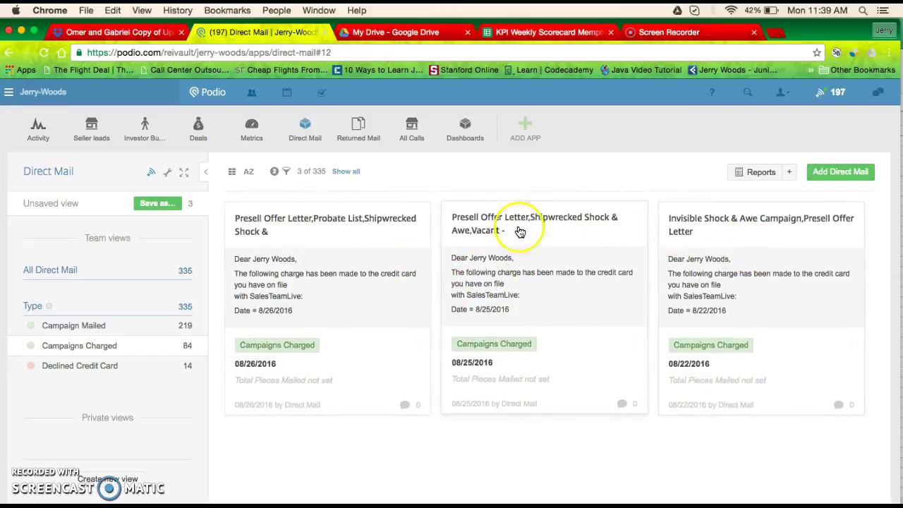
- Show the three charged records in Table layout and scroll to their Amount Charged values
{"action": "left_click", "coordinate": [232, 171]}
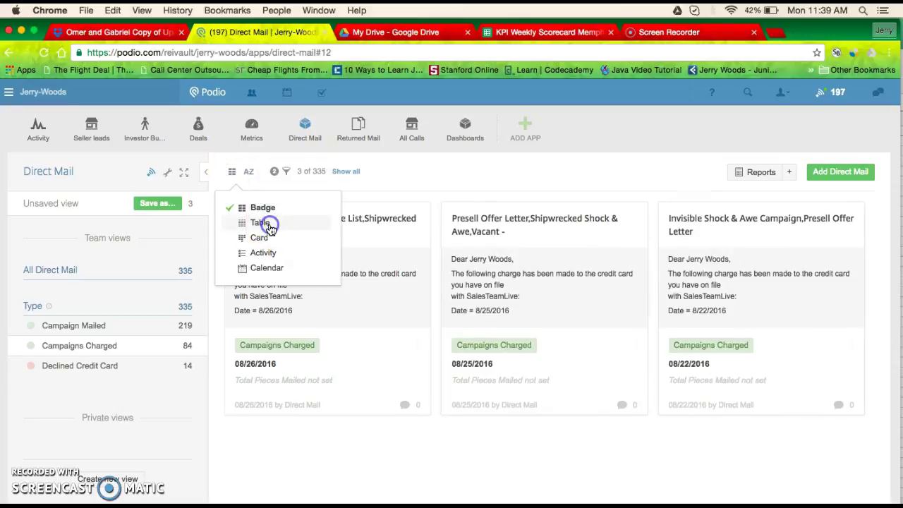
{"action": "left_click", "coordinate": [260, 223]}
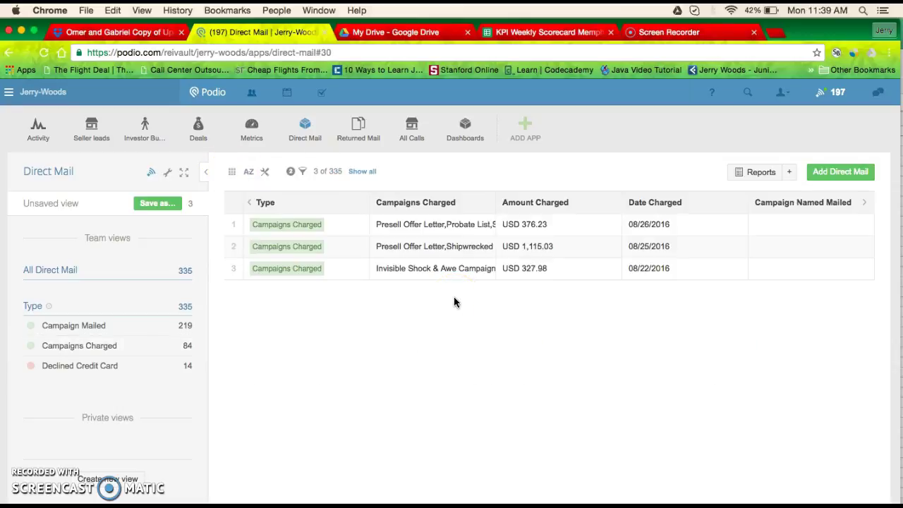
{"action": "scroll", "coordinate": [494, 264], "scroll_direction": "right", "scroll_amount": 5}
{"action": "scroll", "coordinate": [495, 265], "scroll_direction": "right", "scroll_amount": 10}
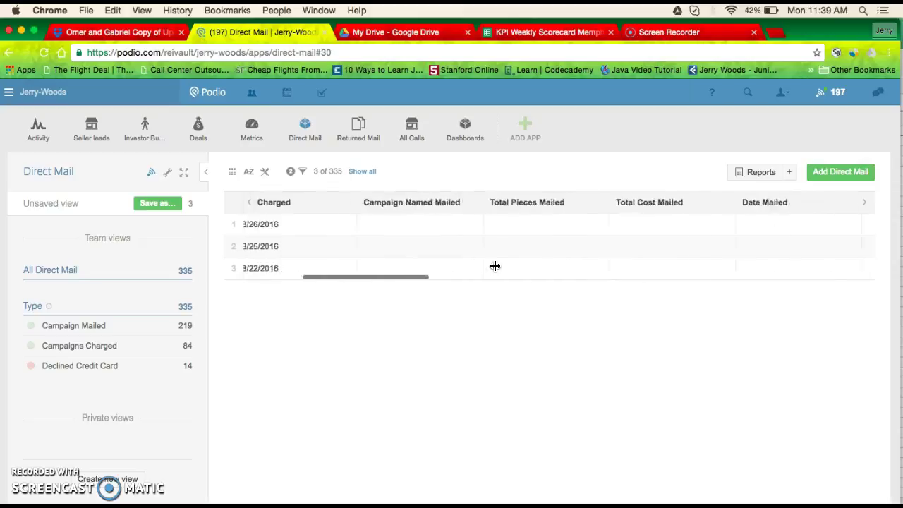
{"action": "scroll", "coordinate": [495, 266], "scroll_direction": "right", "scroll_amount": 10}
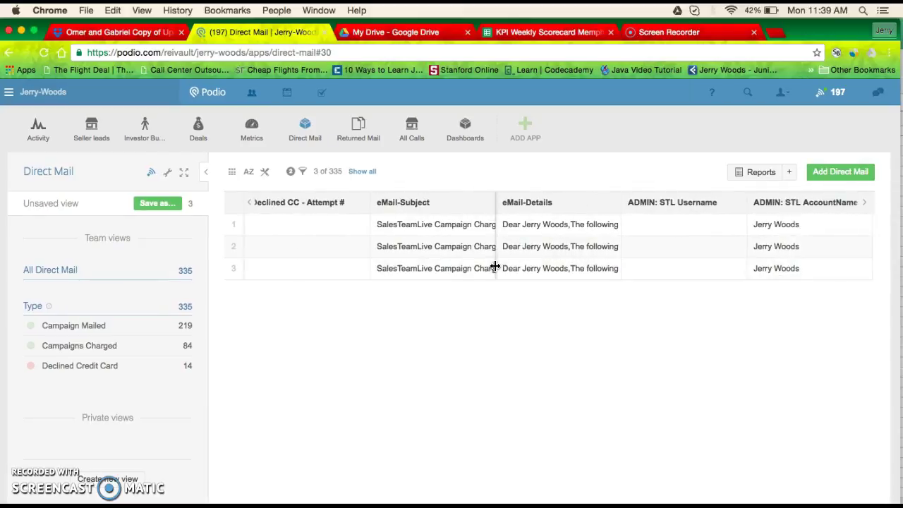
{"action": "scroll", "coordinate": [495, 266], "scroll_direction": "left", "scroll_amount": 20}
{"action": "left_click_drag", "start_coordinate": [468, 268], "coordinate": [446, 227]}
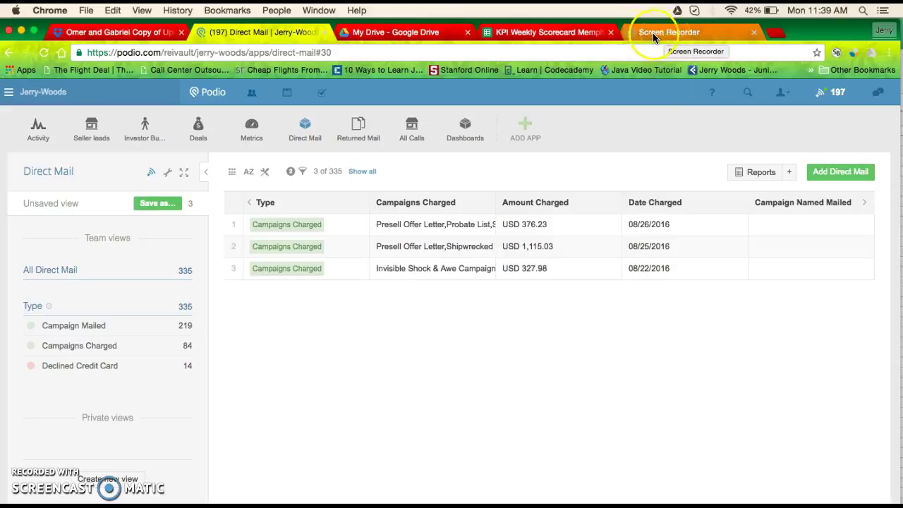
- Start the K11 Direct Mail formula with the first charge, =327.98+
{"action": "left_click", "coordinate": [523, 34]}
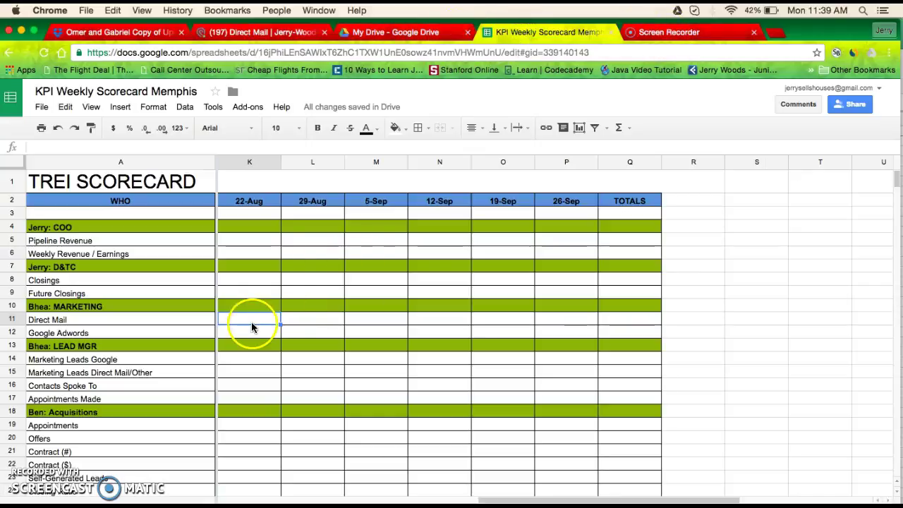
{"action": "type", "text": "3"}
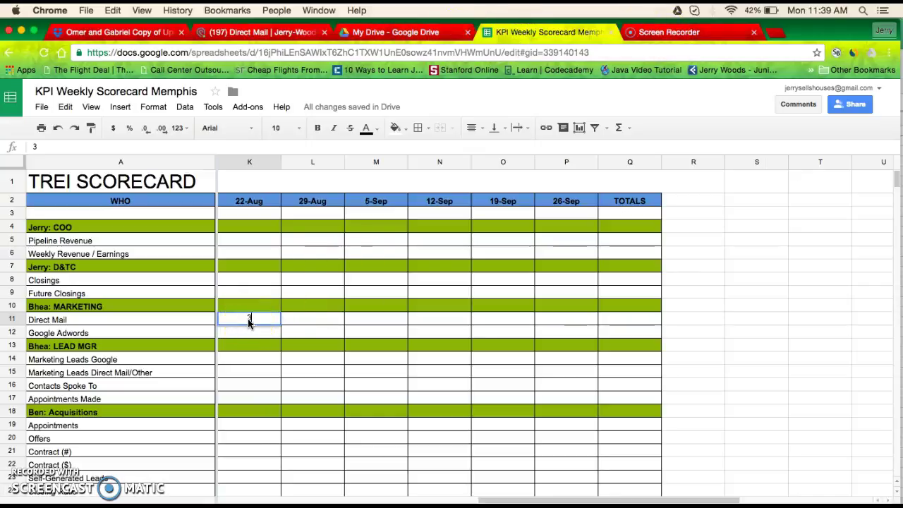
{"action": "key", "text": "BackSpace"}
{"action": "key", "text": "BackSpace"}
{"action": "left_click", "coordinate": [264, 318]}
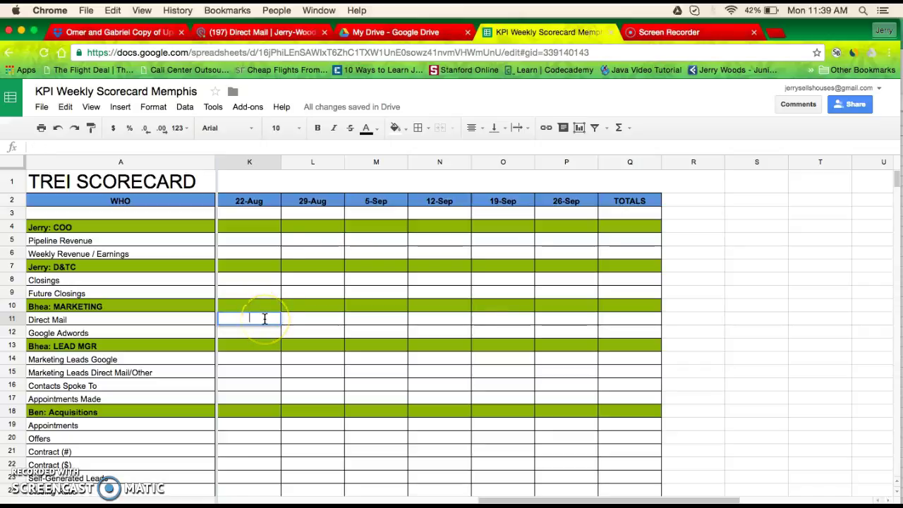
{"action": "type", "text": "="}
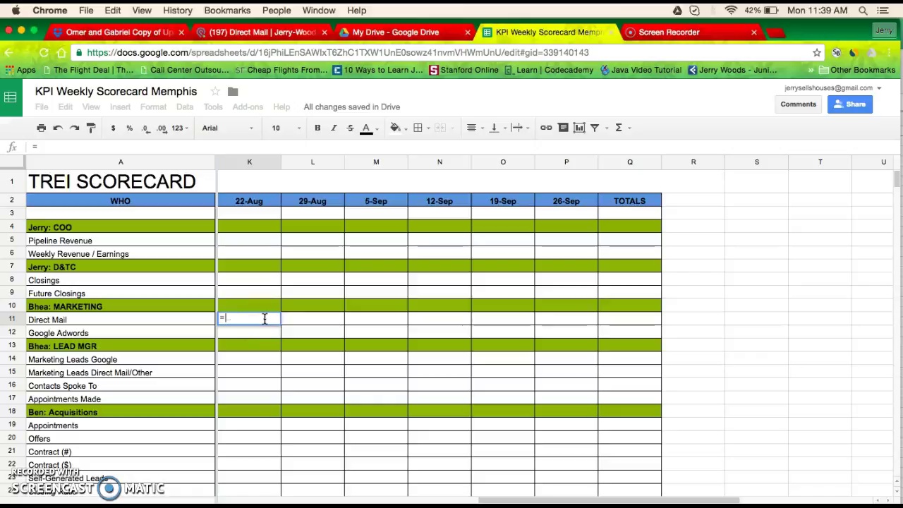
{"action": "type", "text": "327.28"}
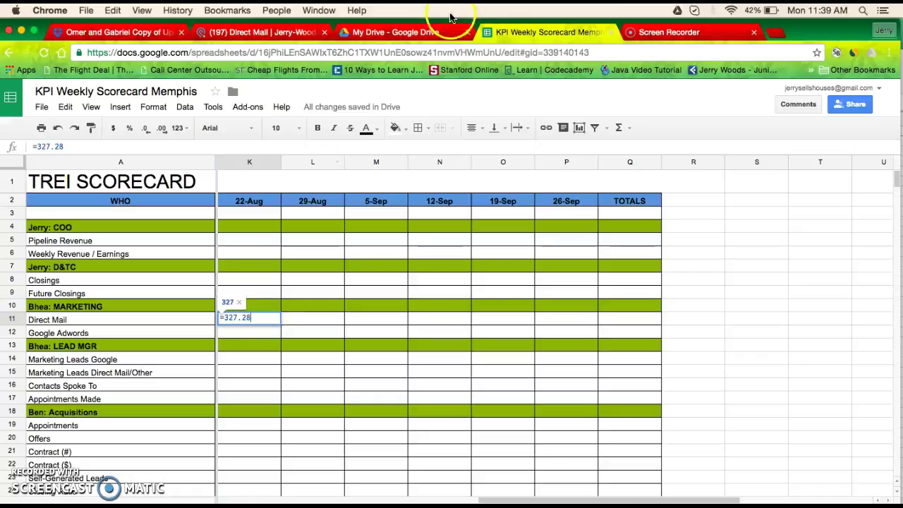
{"action": "left_click_drag", "start_coordinate": [230, 34], "coordinate": [340, 40]}
{"action": "left_click", "coordinate": [518, 33]}
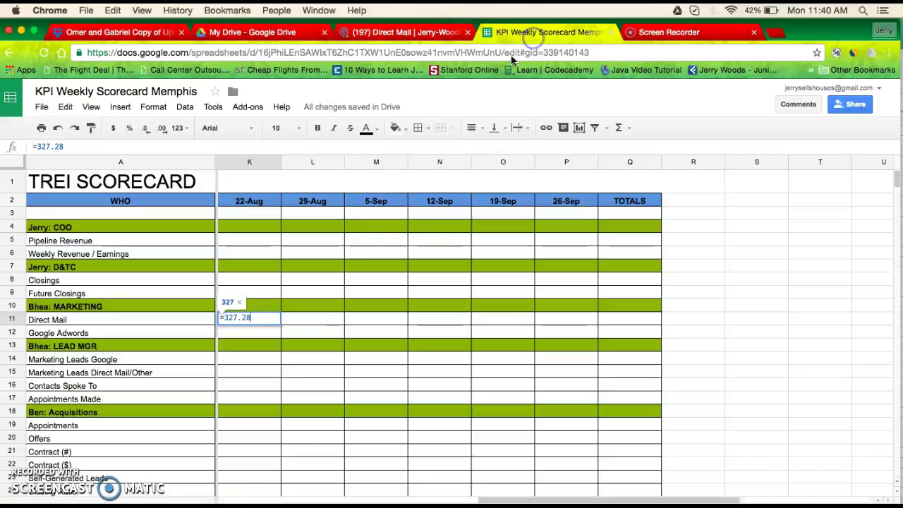
{"action": "left_click", "coordinate": [383, 214]}
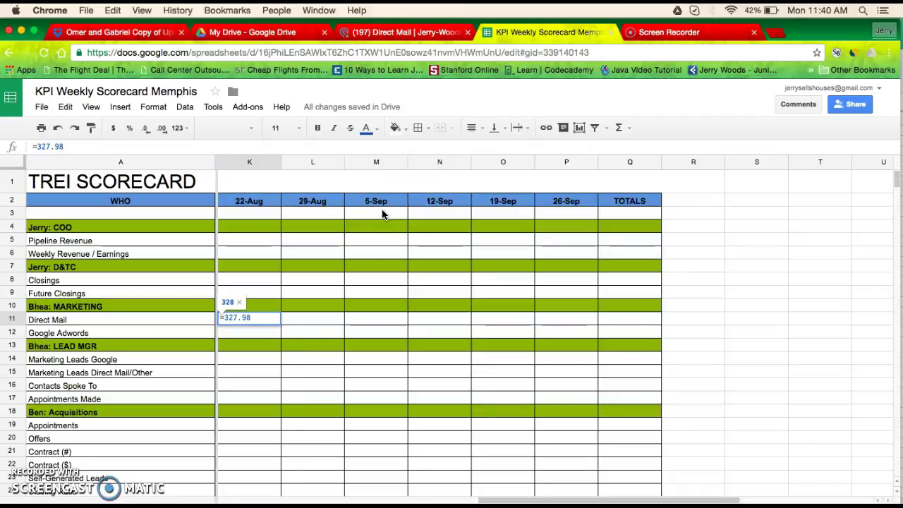
{"action": "type", "text": "+"}
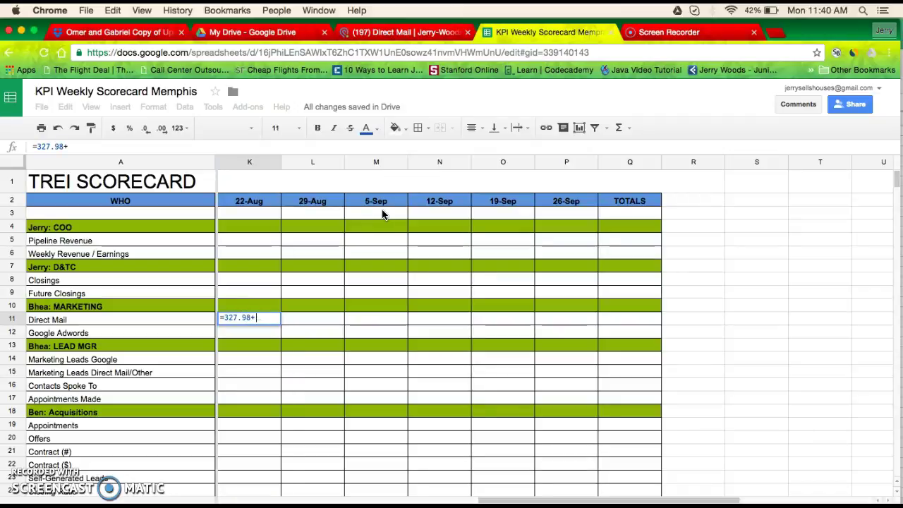
- Add the 1115.03 and 376.23 charges read from Podio and commit the K11 formula
{"action": "left_click", "coordinate": [390, 34]}
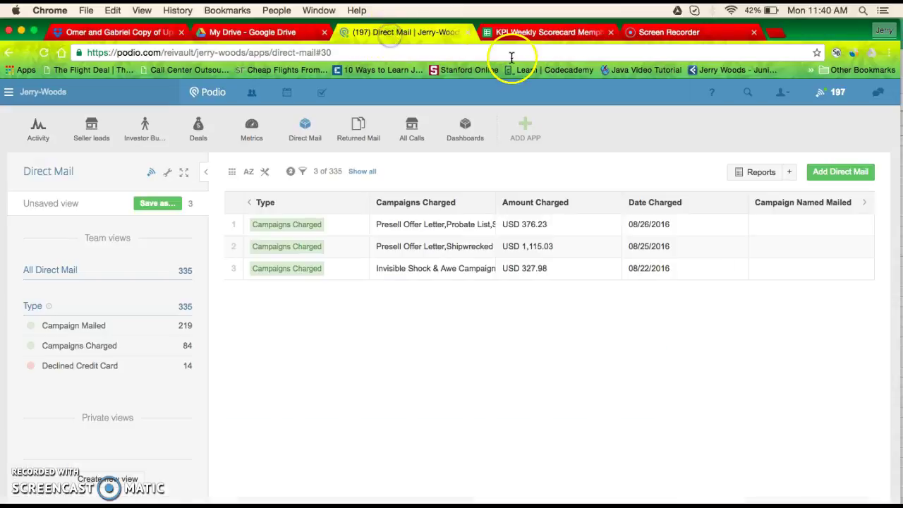
{"action": "left_click", "coordinate": [543, 31]}
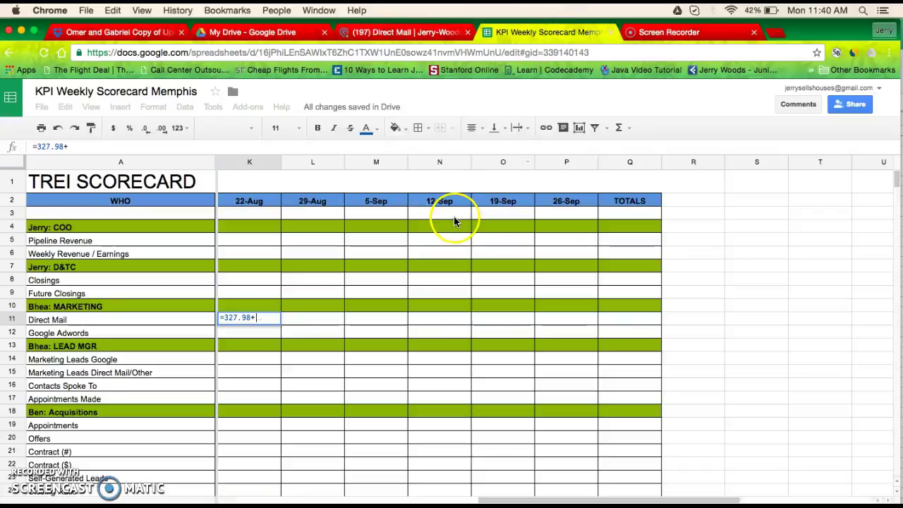
{"action": "type", "text": "11"}
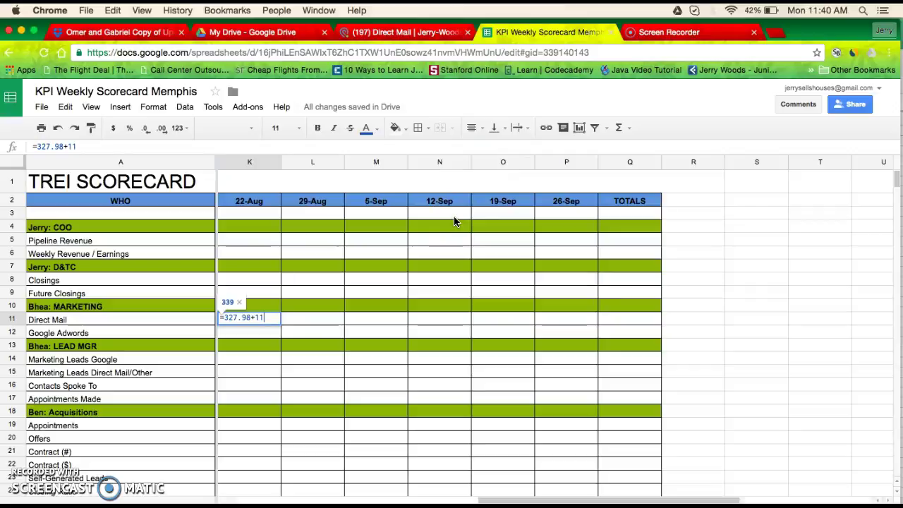
{"action": "type", "text": "15.03+"}
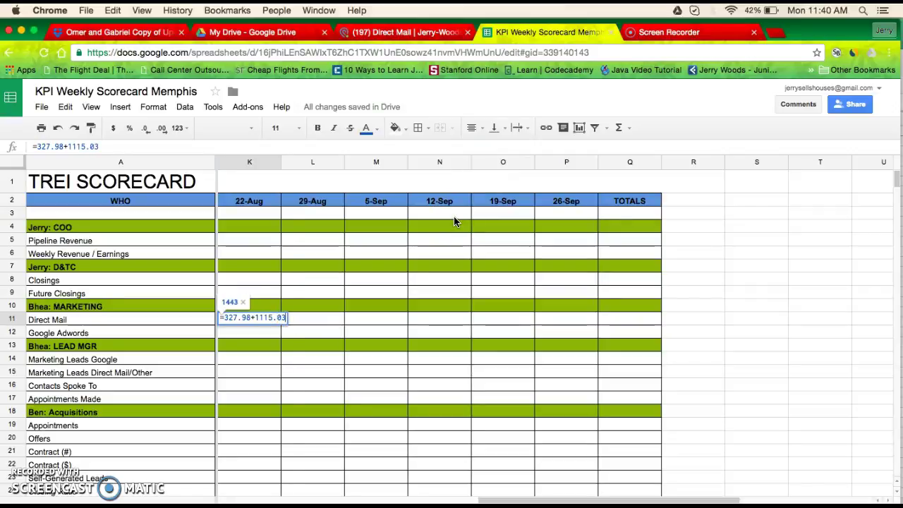
{"action": "left_click", "coordinate": [421, 35]}
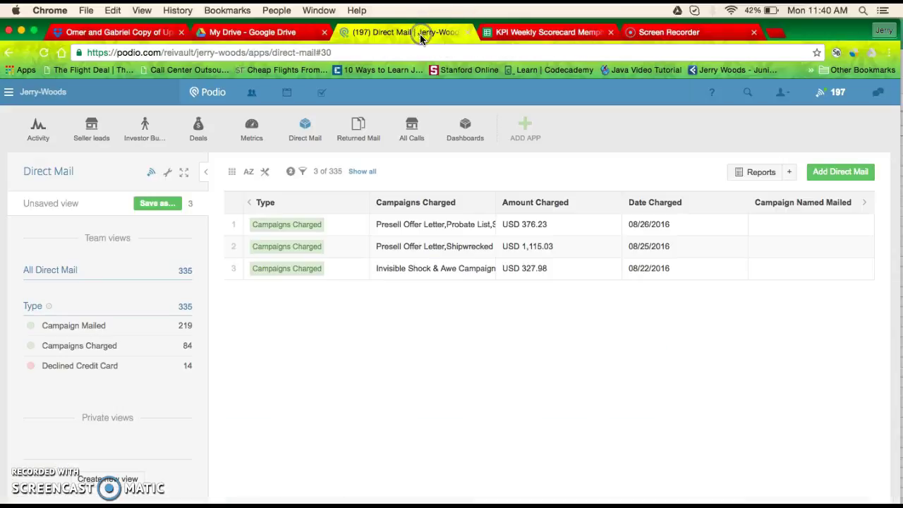
{"action": "left_click", "coordinate": [538, 31]}
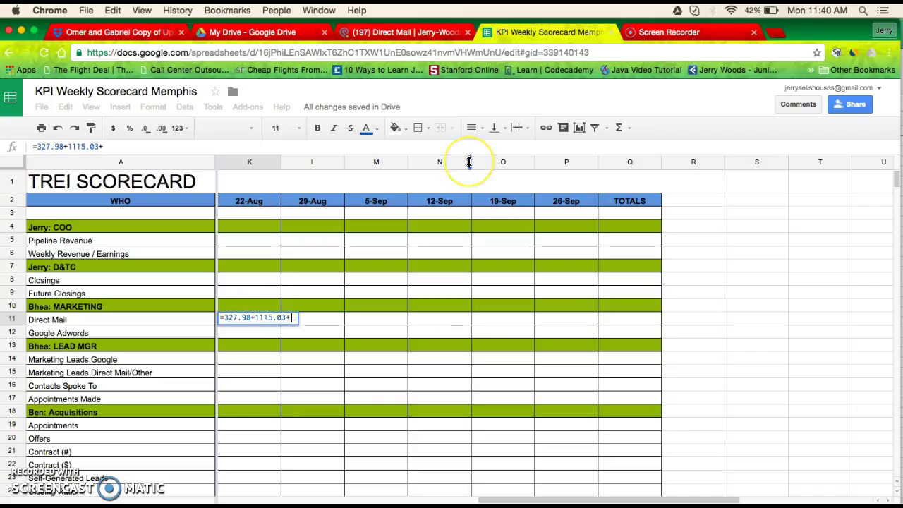
{"action": "type", "text": "376.23"}
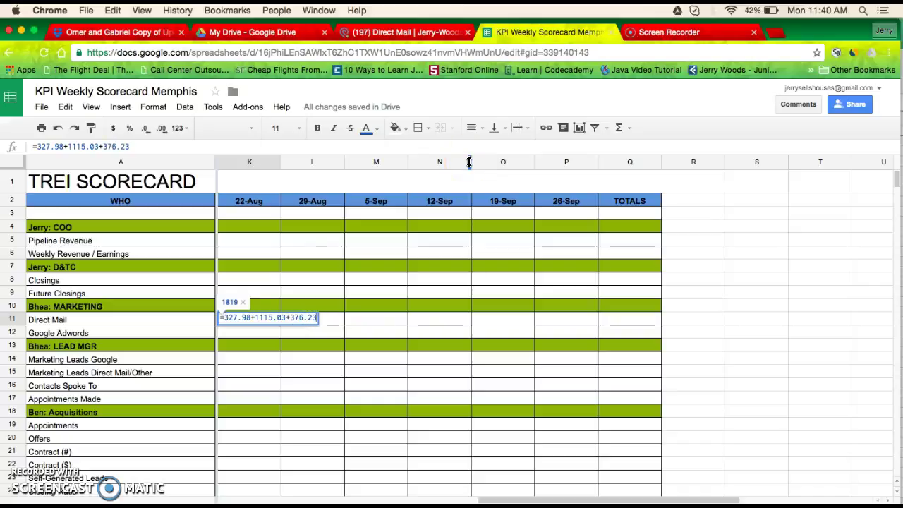
{"action": "key", "text": "Return"}
- Check the 1819 total in K11 and select rows 11 and 12
{"action": "left_click", "coordinate": [240, 322]}
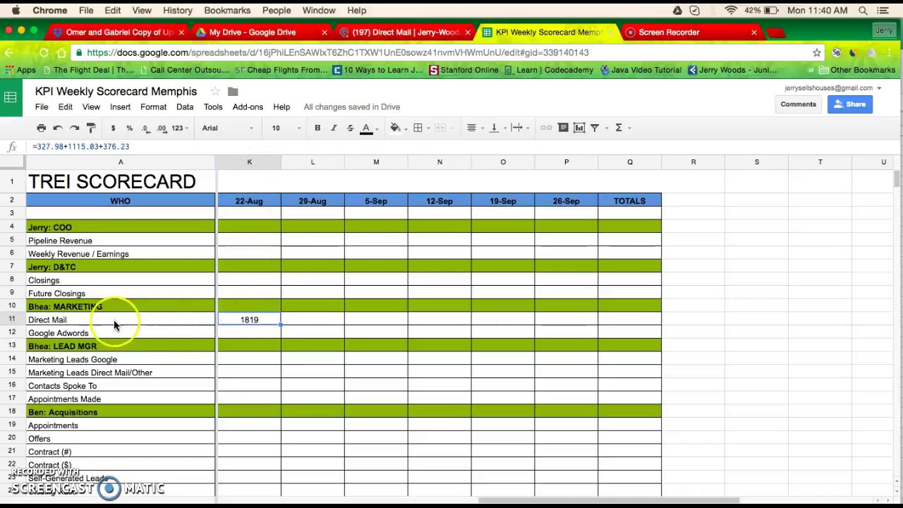
{"action": "left_click", "coordinate": [10, 321]}
{"action": "left_click", "coordinate": [12, 333], "text": "shift"}
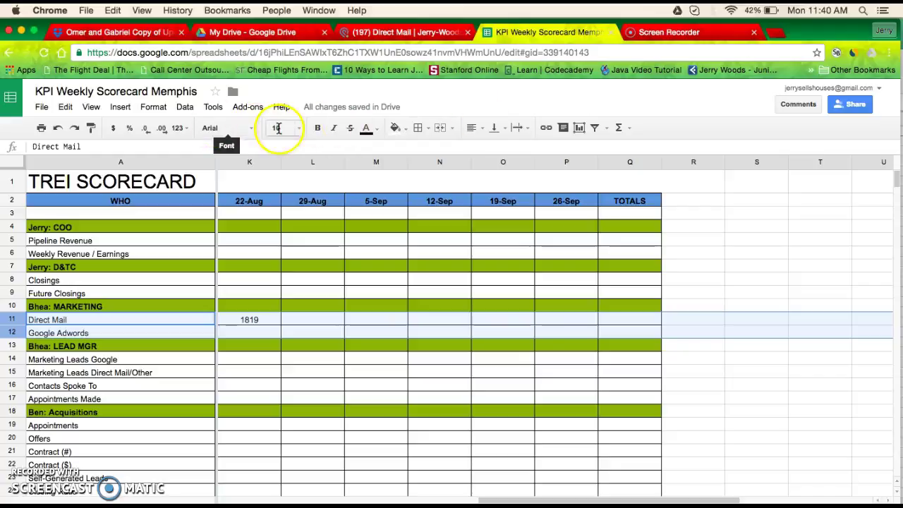
- Format rows 11–12 as currency so K11 reads $1,819.24, then move to the Marketing Leads cells
{"action": "left_click", "coordinate": [113, 128]}
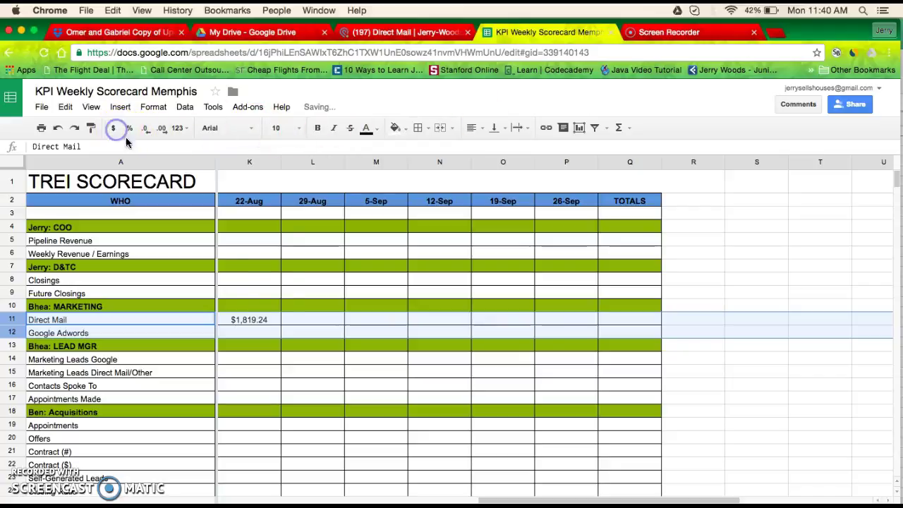
{"action": "left_click", "coordinate": [247, 330]}
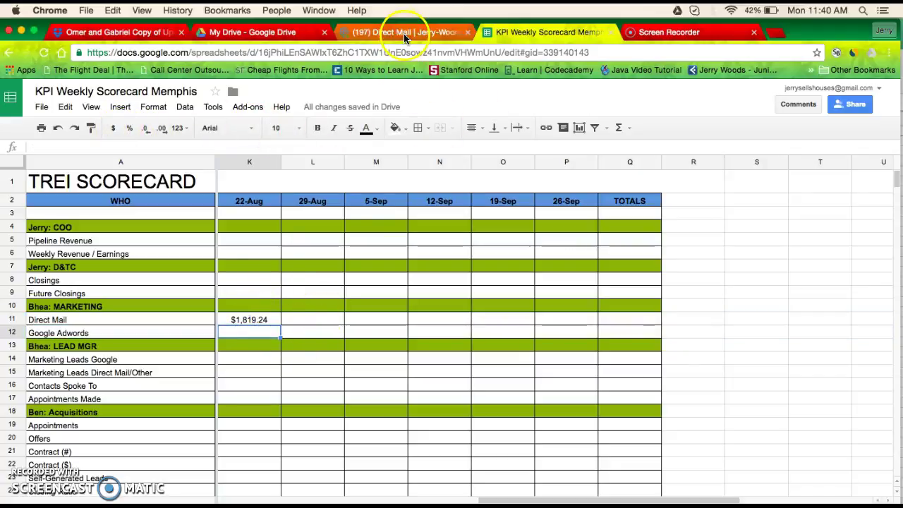
{"action": "left_click", "coordinate": [262, 322]}
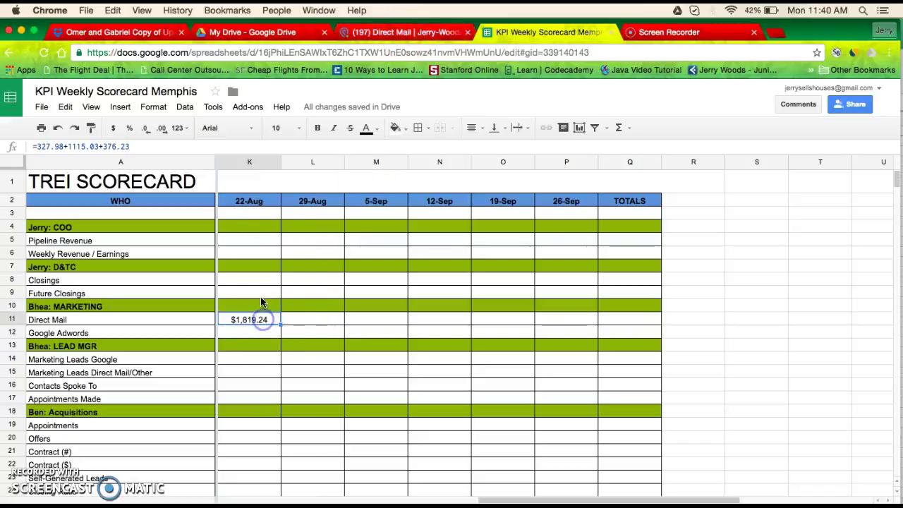
{"action": "left_click", "coordinate": [305, 320]}
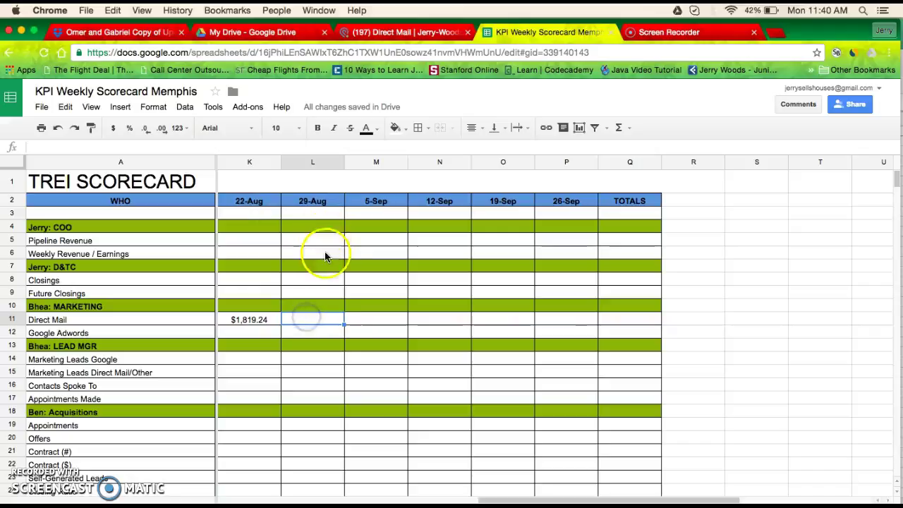
{"action": "left_click", "coordinate": [319, 313]}
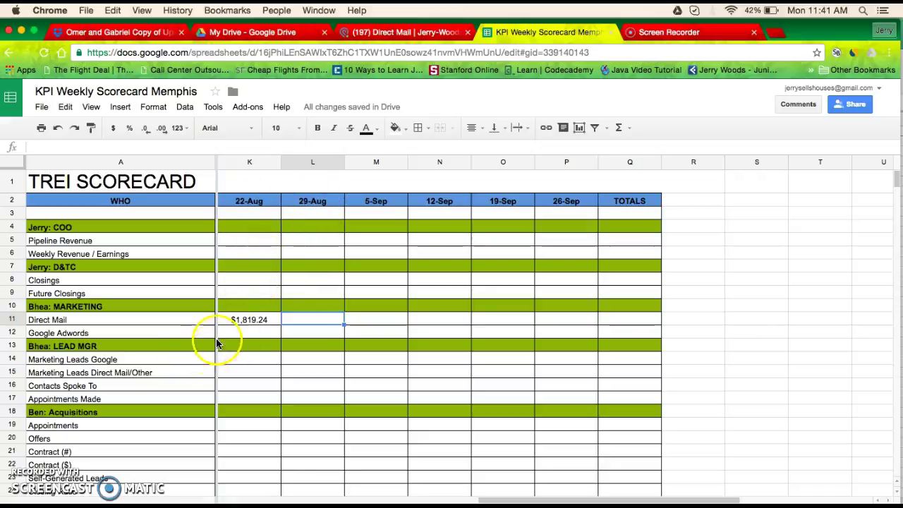
{"action": "left_click", "coordinate": [242, 358]}
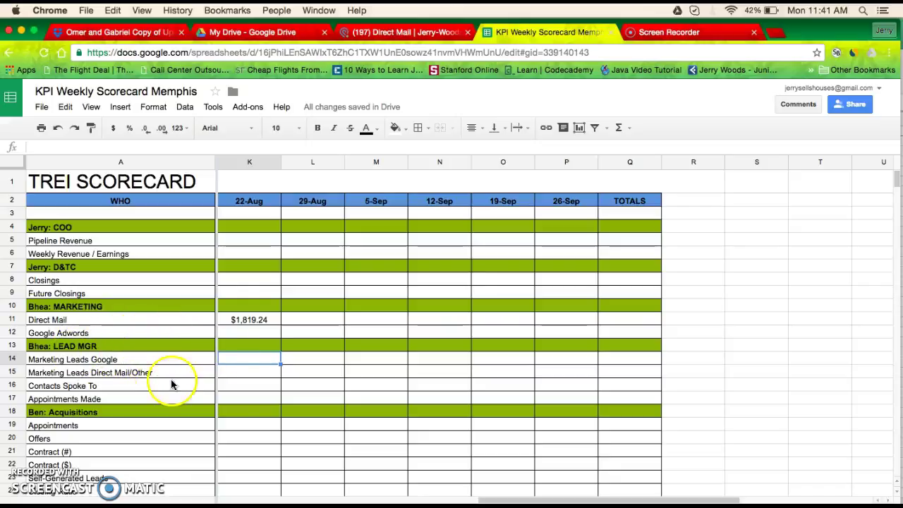
{"action": "left_click", "coordinate": [230, 374]}
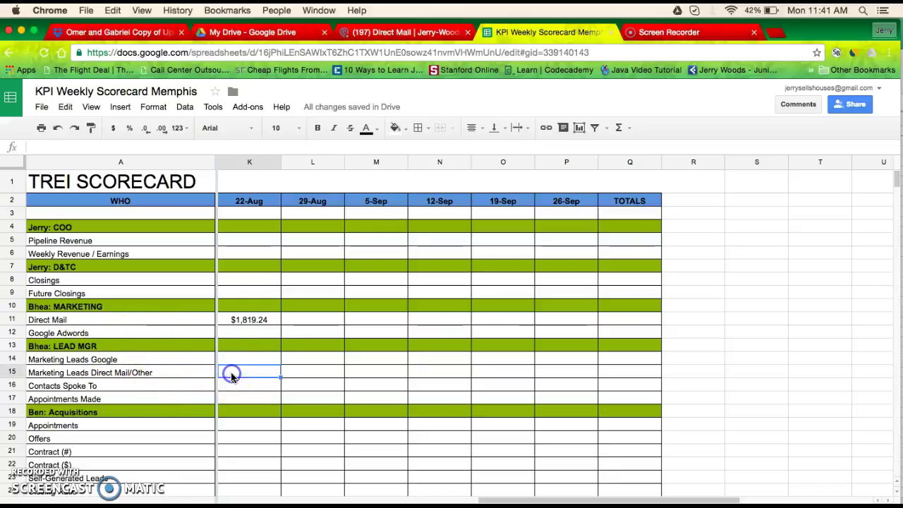
- In Podio's Metrics app, show only Viable metrics created in the last 7 days
{"action": "left_click", "coordinate": [391, 33]}
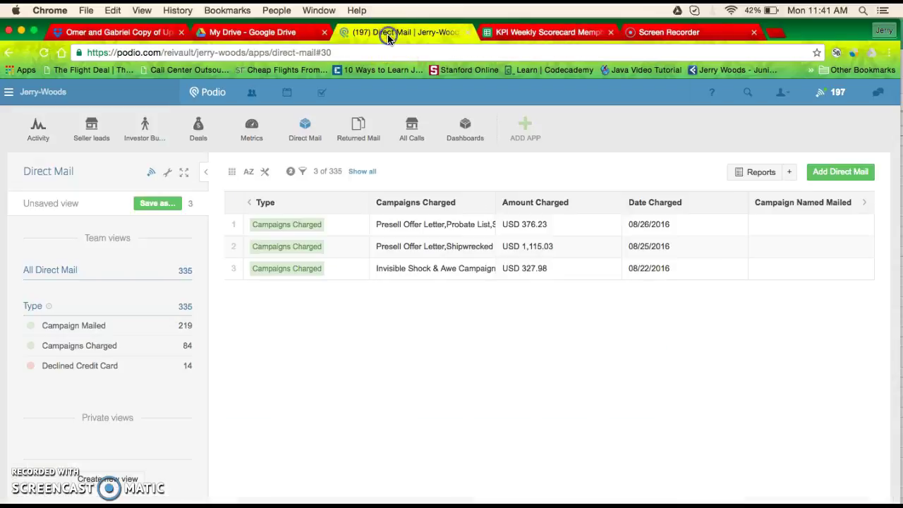
{"action": "left_click", "coordinate": [257, 134]}
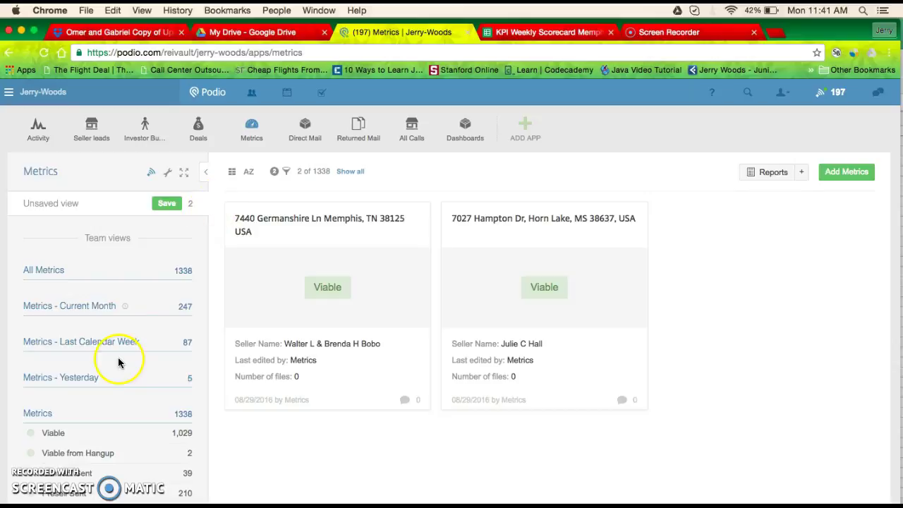
{"action": "scroll", "coordinate": [110, 388], "scroll_direction": "down", "scroll_amount": 2}
{"action": "left_click", "coordinate": [57, 402]}
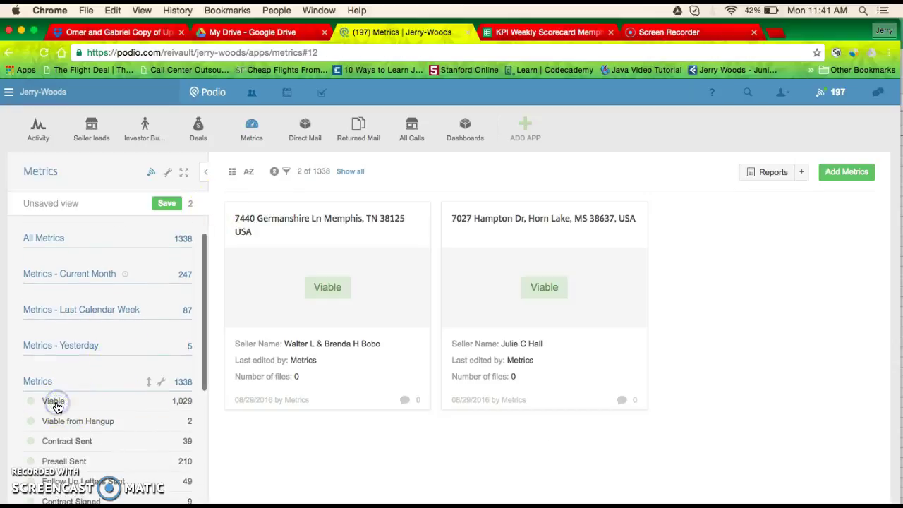
{"action": "left_click", "coordinate": [287, 173]}
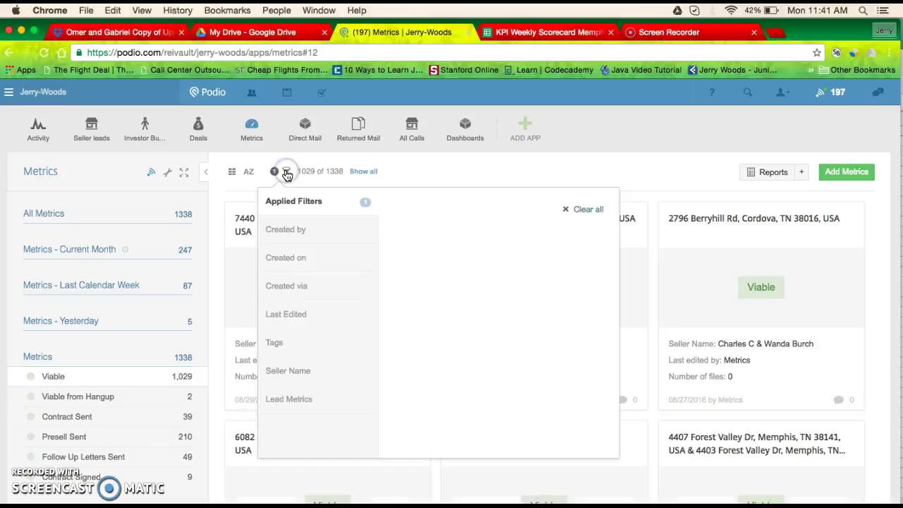
{"action": "left_click", "coordinate": [292, 258]}
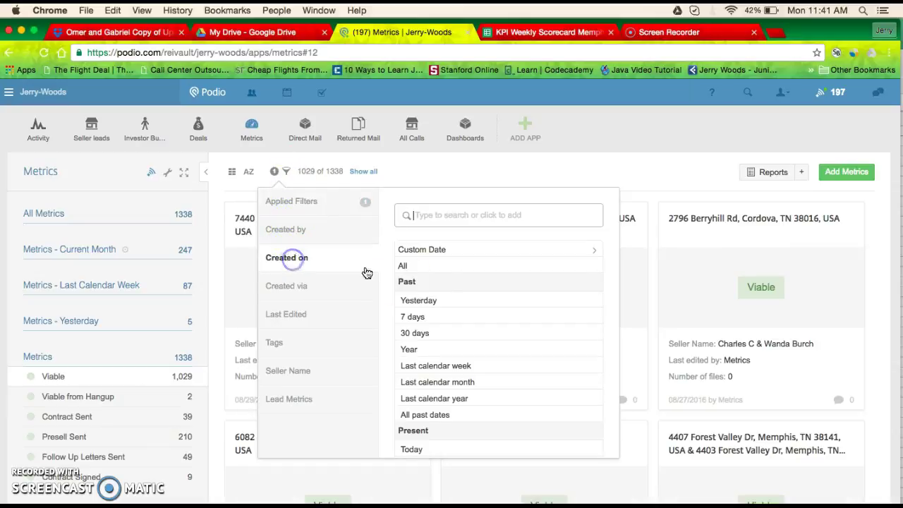
{"action": "left_click", "coordinate": [422, 317]}
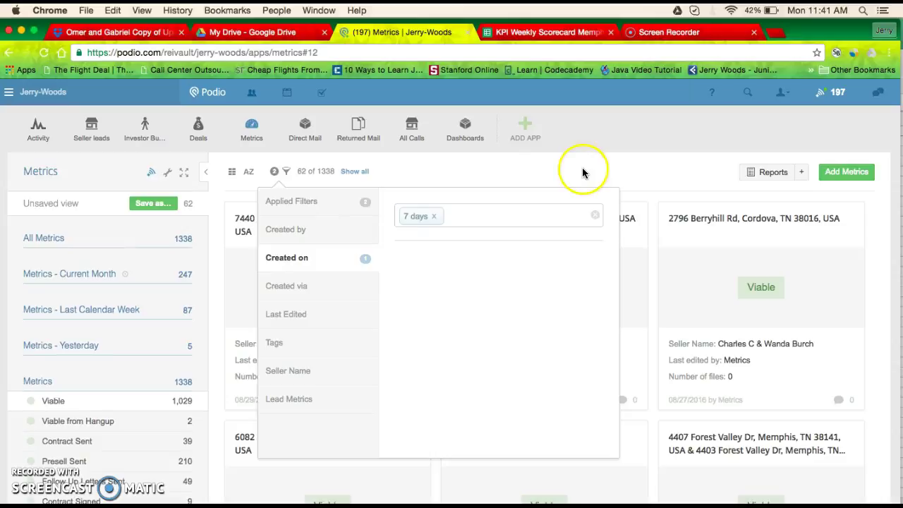
{"action": "left_click", "coordinate": [615, 175]}
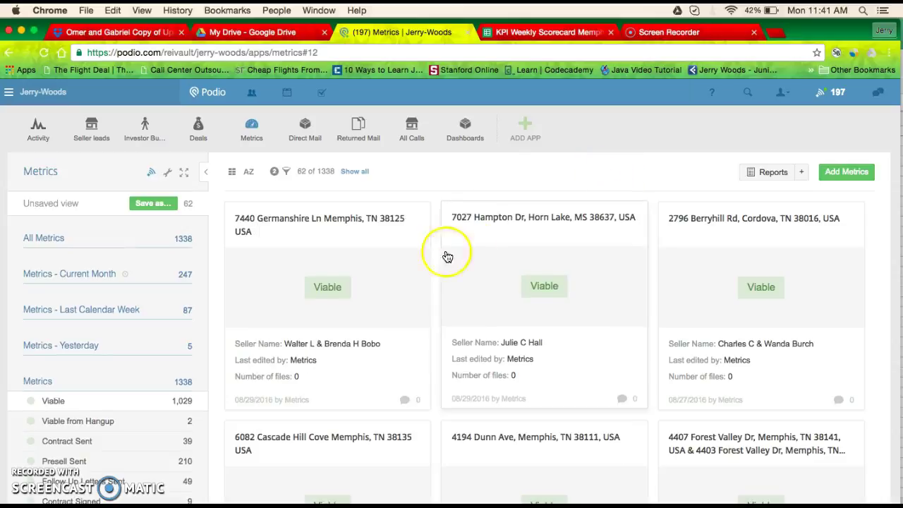
- Scroll through the filtered metrics cards, then open the Seller leads app
{"action": "scroll", "coordinate": [378, 345], "scroll_direction": "down", "scroll_amount": 10}
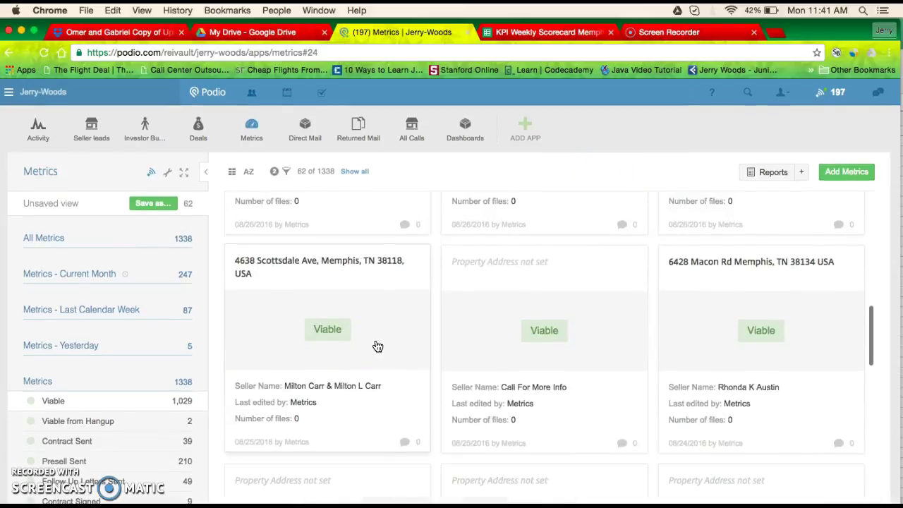
{"action": "scroll", "coordinate": [377, 346], "scroll_direction": "down", "scroll_amount": 5}
{"action": "scroll", "coordinate": [378, 346], "scroll_direction": "down", "scroll_amount": 5}
{"action": "scroll", "coordinate": [377, 345], "scroll_direction": "down", "scroll_amount": 5}
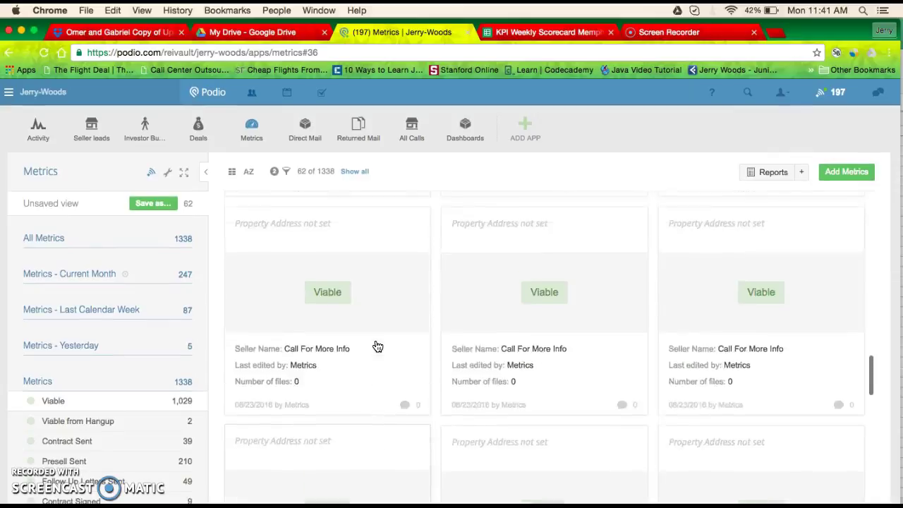
{"action": "scroll", "coordinate": [98, 437], "scroll_direction": "down", "scroll_amount": 5}
{"action": "scroll", "coordinate": [97, 439], "scroll_direction": "down", "scroll_amount": 3}
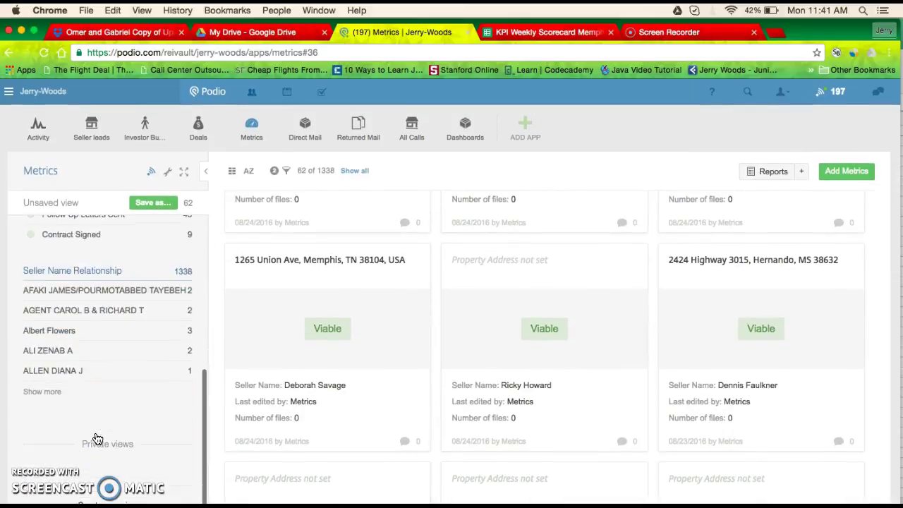
{"action": "scroll", "coordinate": [98, 438], "scroll_direction": "up", "scroll_amount": 8}
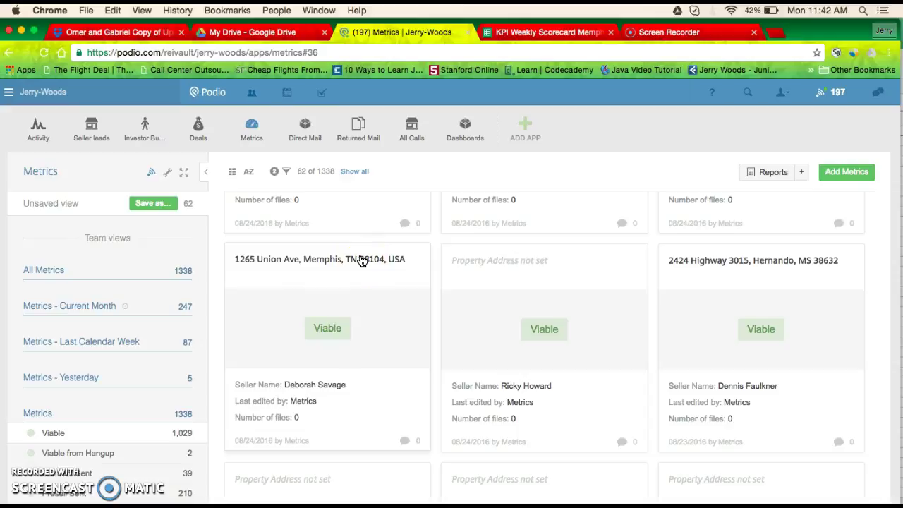
{"action": "scroll", "coordinate": [366, 288], "scroll_direction": "up", "scroll_amount": 5}
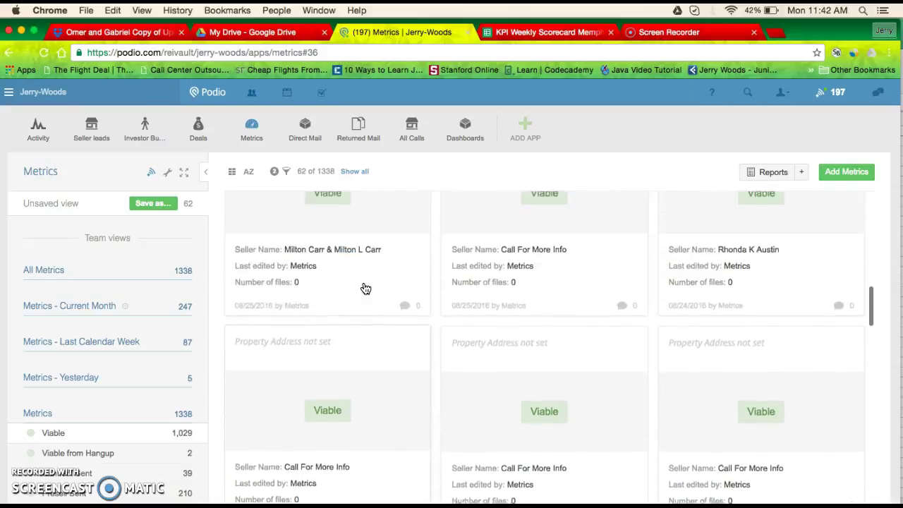
{"action": "scroll", "coordinate": [366, 288], "scroll_direction": "up", "scroll_amount": 10}
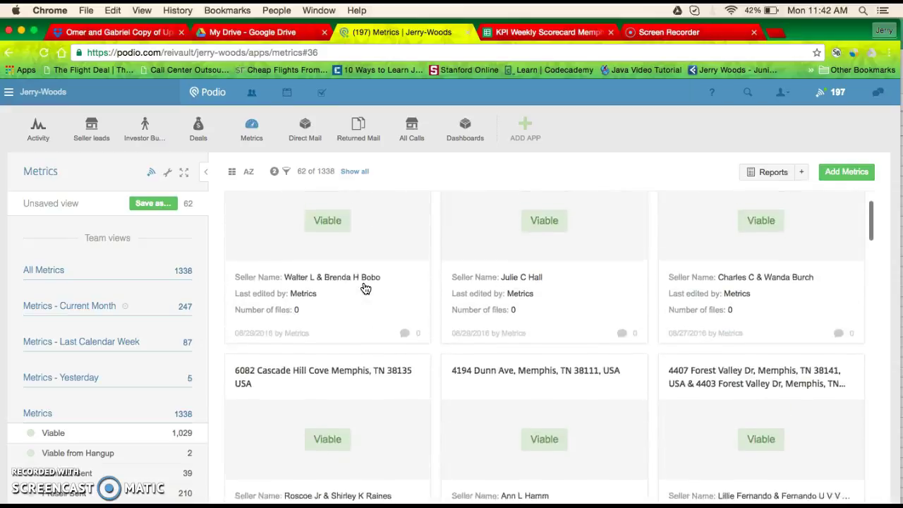
{"action": "left_click", "coordinate": [93, 135]}
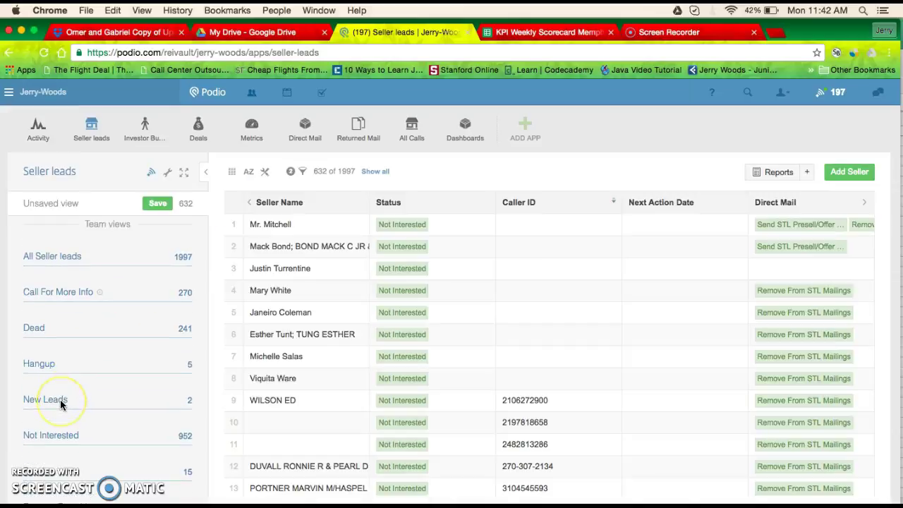
- Load All Seller leads and filter to those created in the last 7 days, 155 of 1997
{"action": "scroll", "coordinate": [60, 402], "scroll_direction": "down", "scroll_amount": 8}
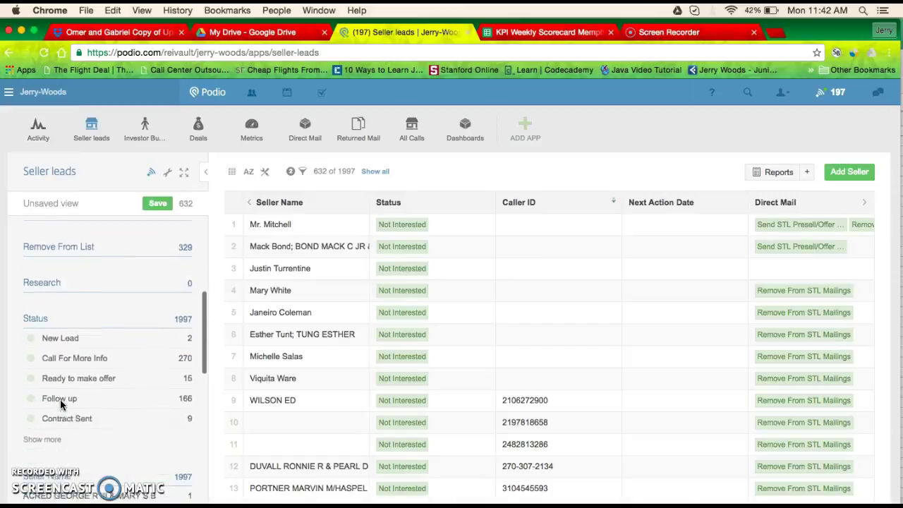
{"action": "scroll", "coordinate": [61, 404], "scroll_direction": "down", "scroll_amount": 2}
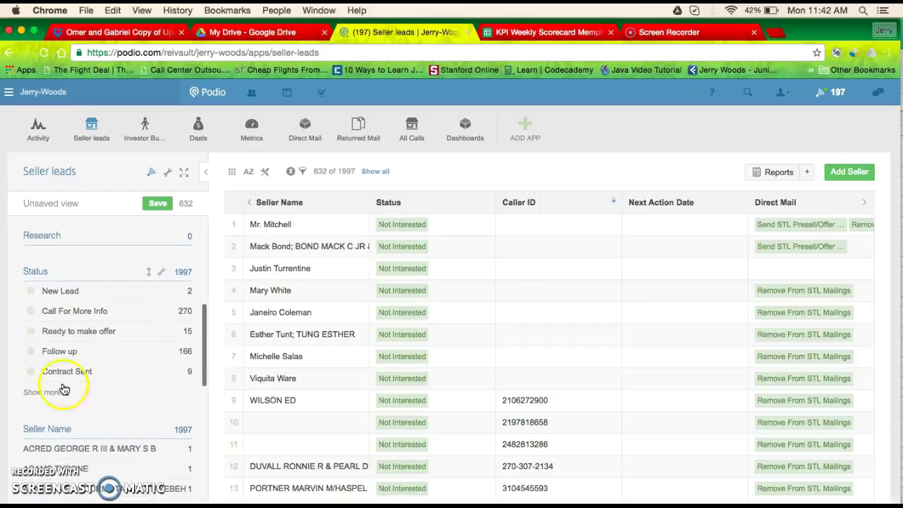
{"action": "scroll", "coordinate": [91, 318], "scroll_direction": "up", "scroll_amount": 10}
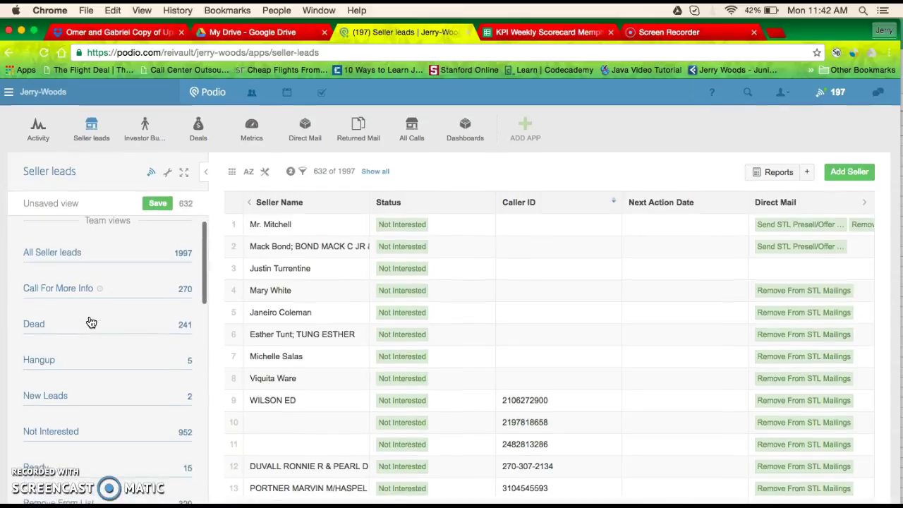
{"action": "left_click", "coordinate": [64, 252]}
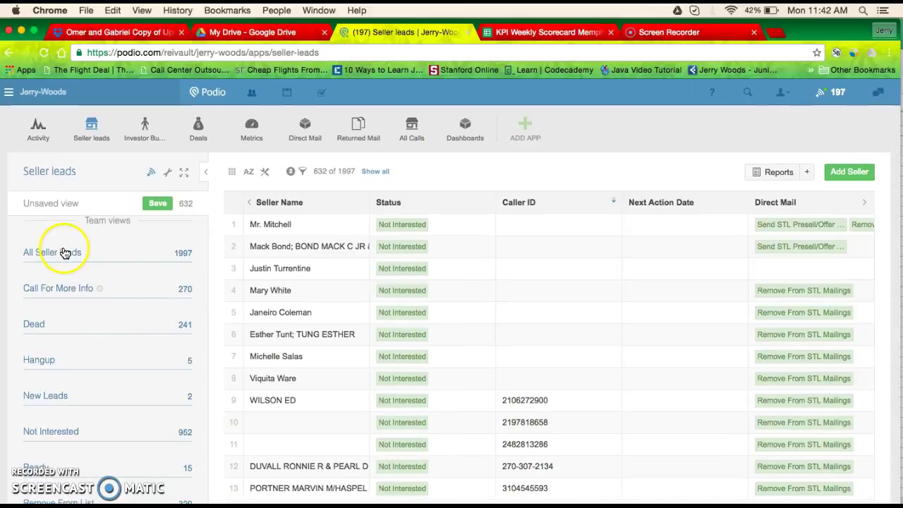
{"action": "left_click", "coordinate": [64, 252]}
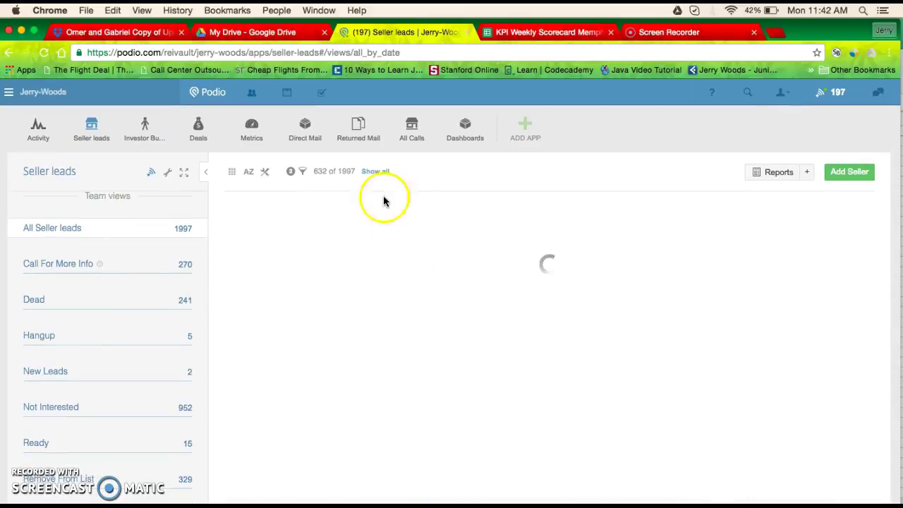
{"action": "left_click", "coordinate": [291, 172]}
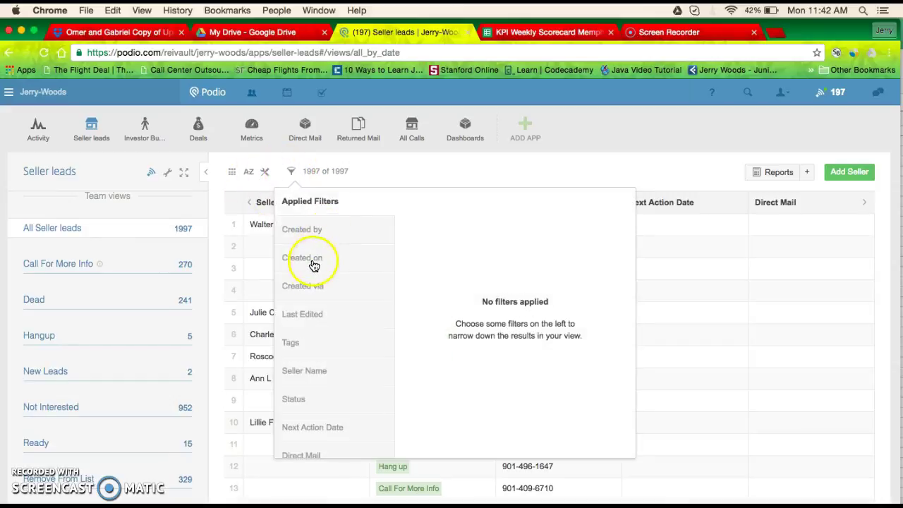
{"action": "left_click", "coordinate": [316, 258]}
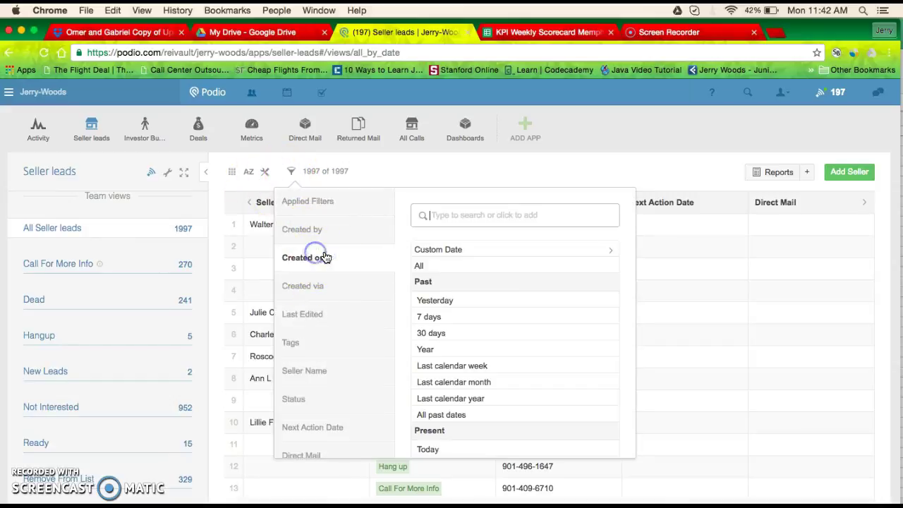
{"action": "left_click", "coordinate": [428, 316]}
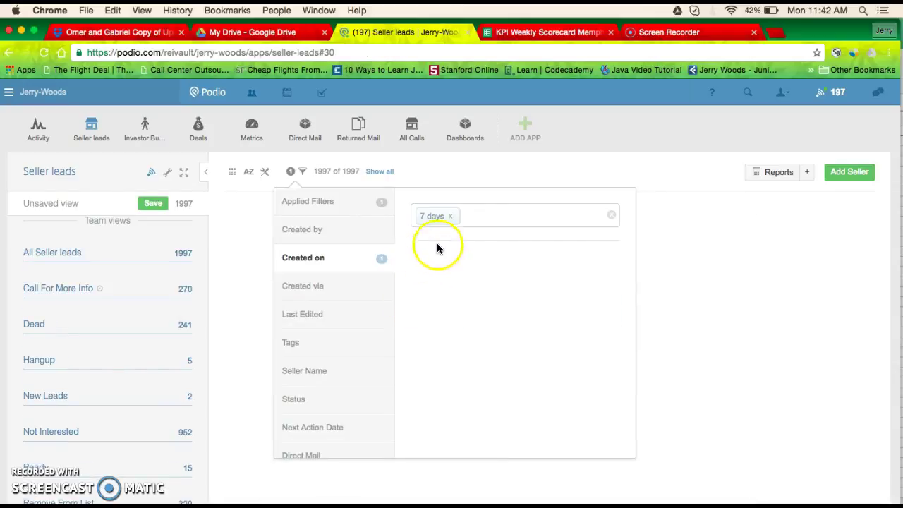
{"action": "left_click", "coordinate": [568, 161]}
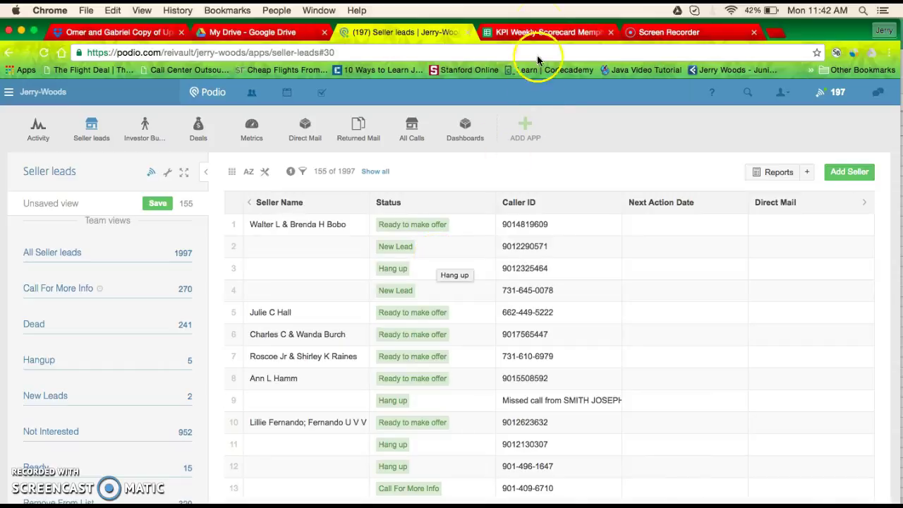
- Enter 155 in K15, the 22-Aug Marketing Leads Direct Mail/Other cell
{"action": "left_click", "coordinate": [546, 32]}
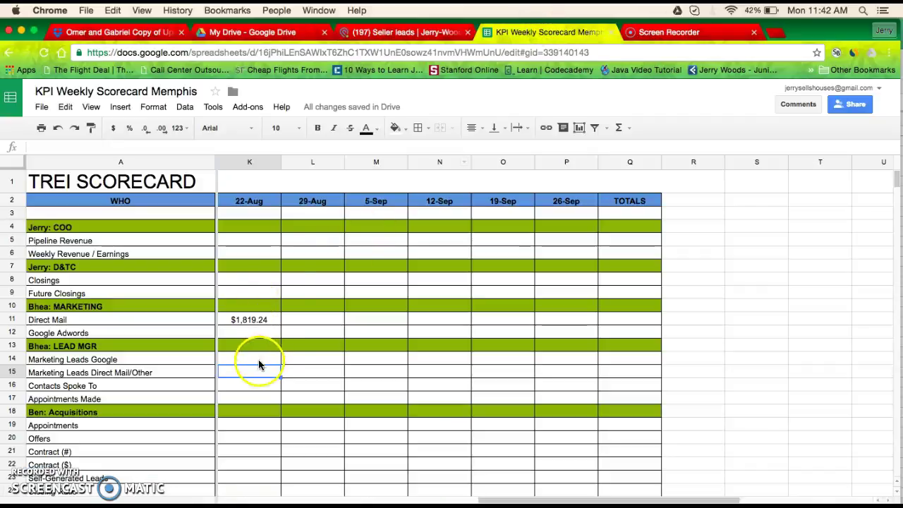
{"action": "type", "text": "155"}
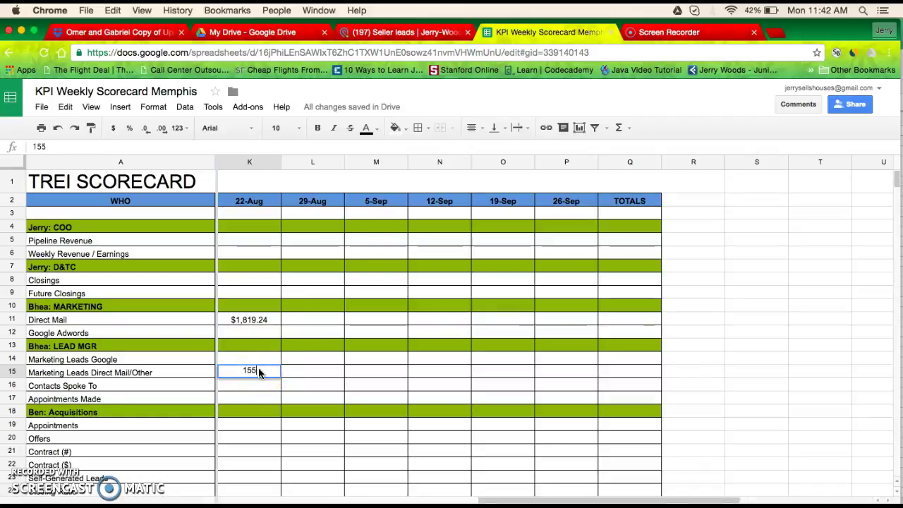
{"action": "key", "text": "Tab"}
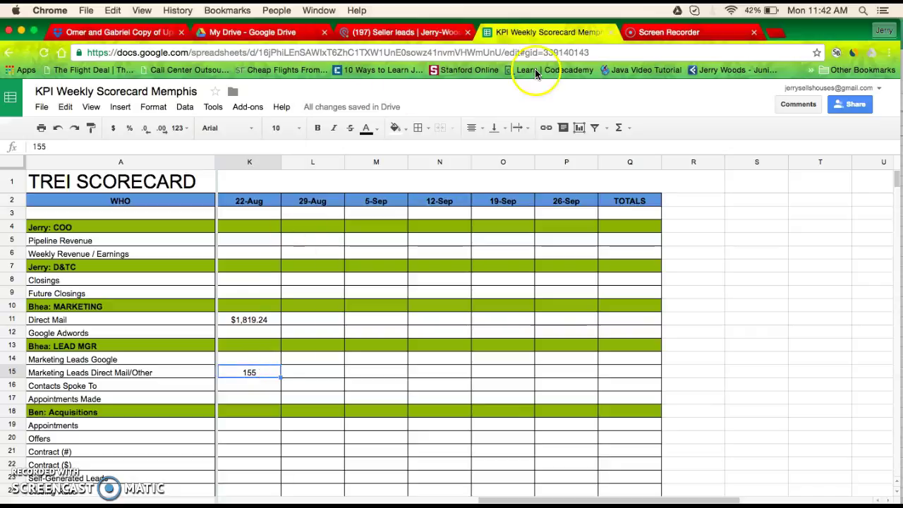
{"action": "left_click", "coordinate": [408, 33]}
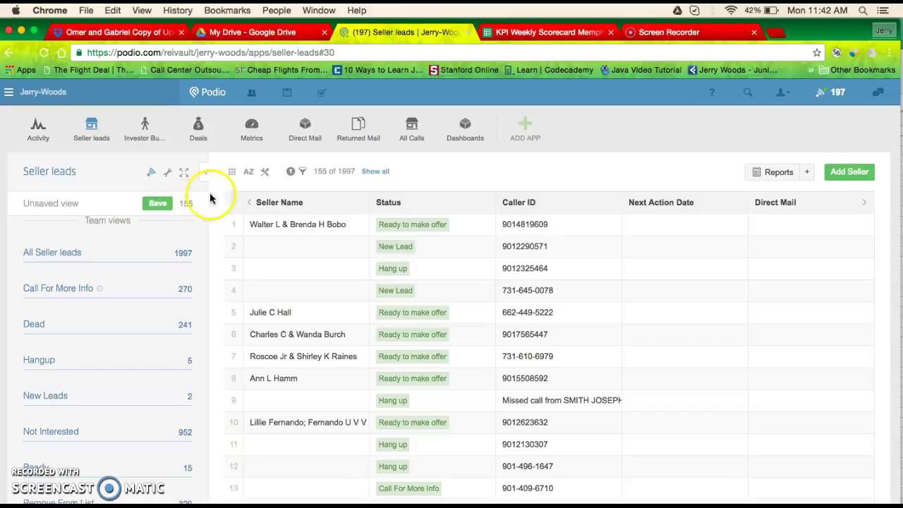
{"action": "left_click", "coordinate": [547, 33]}
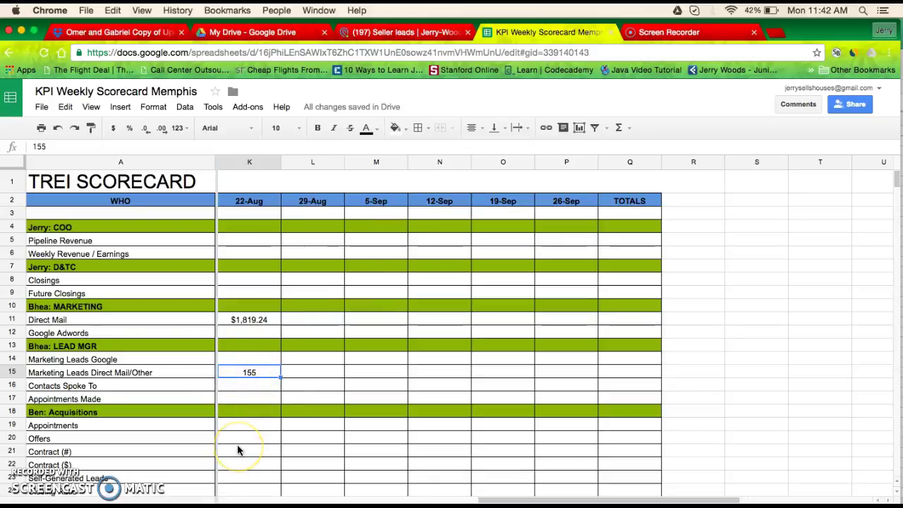
{"action": "scroll", "coordinate": [237, 445], "scroll_direction": "down", "scroll_amount": 2}
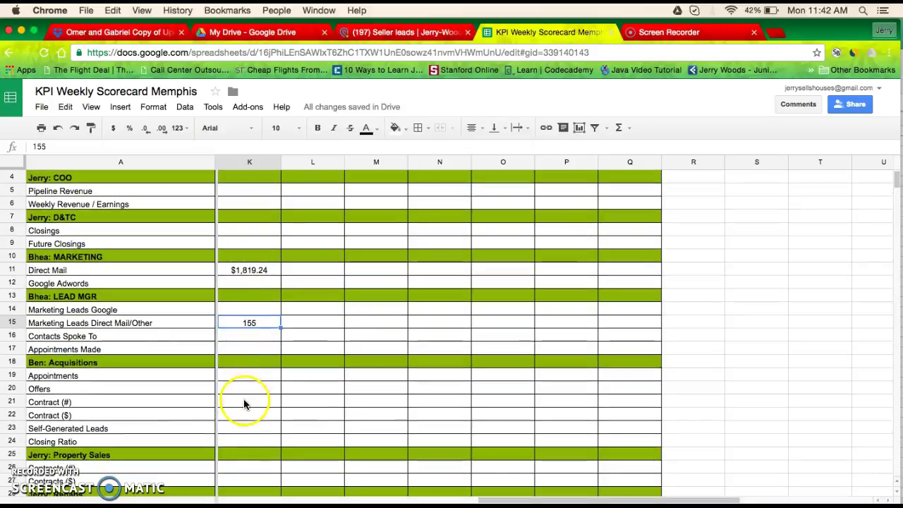
- Filter seller leads to Contract Sent status created in the last 7 days, leaving one lead
{"action": "left_click", "coordinate": [413, 29]}
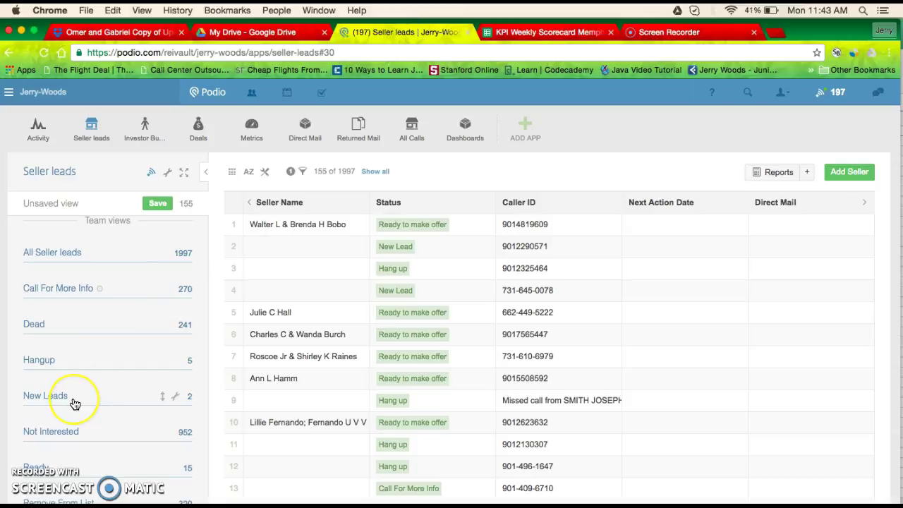
{"action": "scroll", "coordinate": [75, 404], "scroll_direction": "down", "scroll_amount": 8}
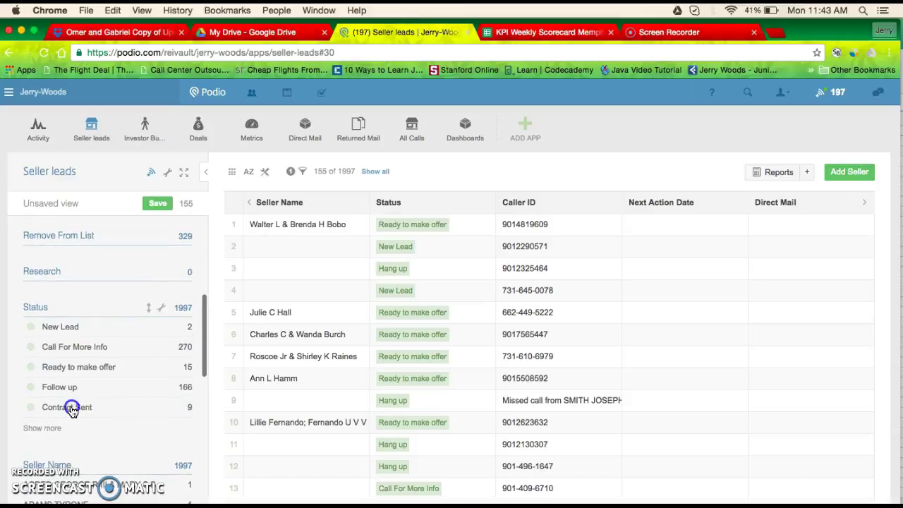
{"action": "left_click", "coordinate": [71, 409]}
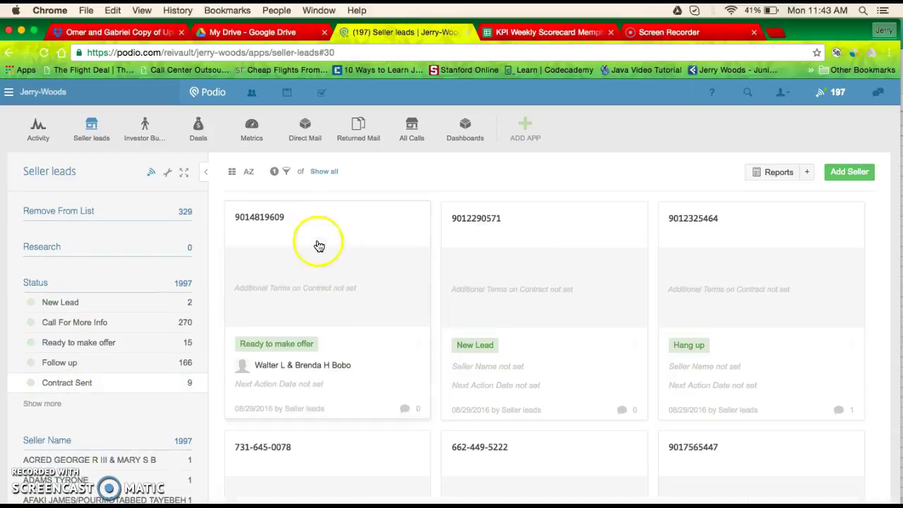
{"action": "left_click", "coordinate": [286, 172]}
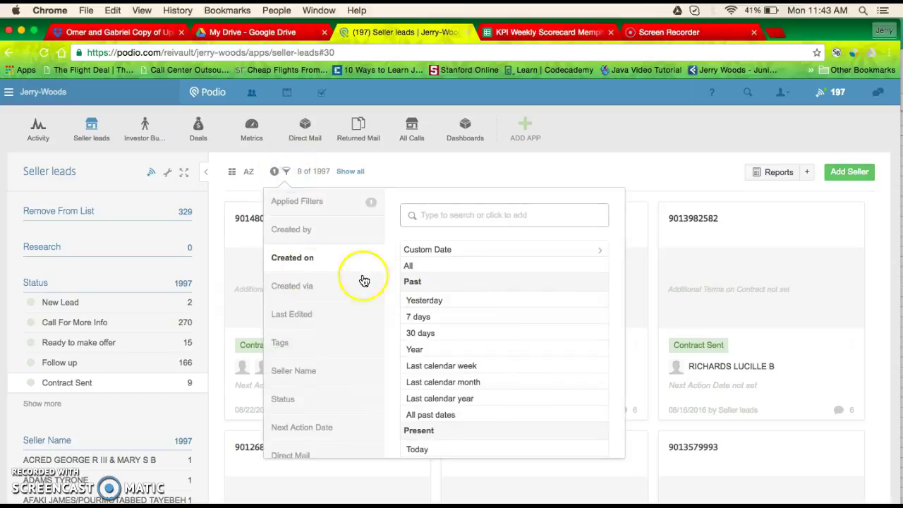
{"action": "left_click", "coordinate": [418, 317]}
{"action": "left_click", "coordinate": [650, 175]}
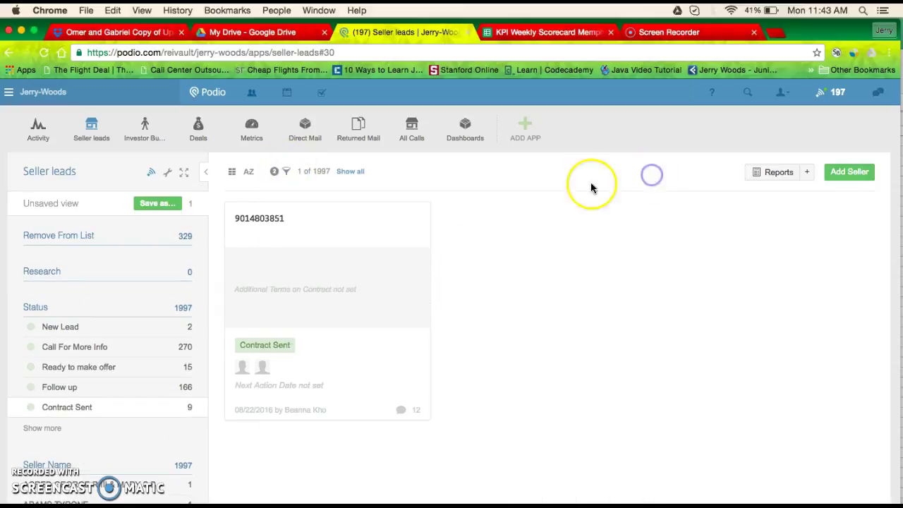
{"action": "left_click", "coordinate": [273, 32]}
{"action": "left_click", "coordinate": [431, 29]}
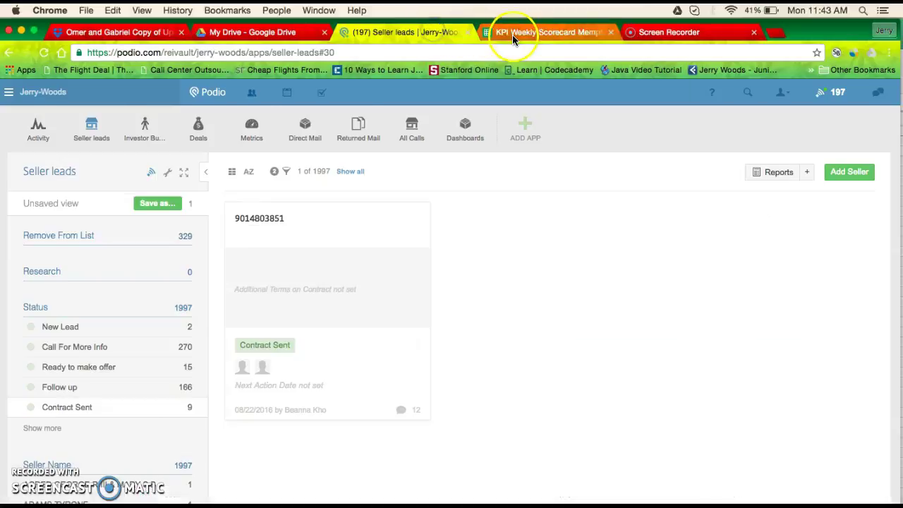
- Format the Contract (#) row on the KPI scorecard to show no decimal places
{"action": "left_click", "coordinate": [513, 33]}
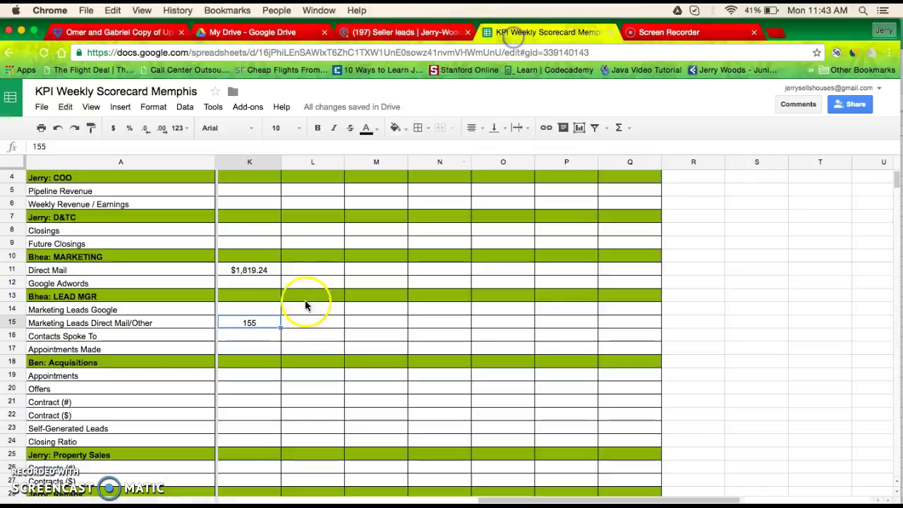
{"action": "left_click", "coordinate": [245, 400]}
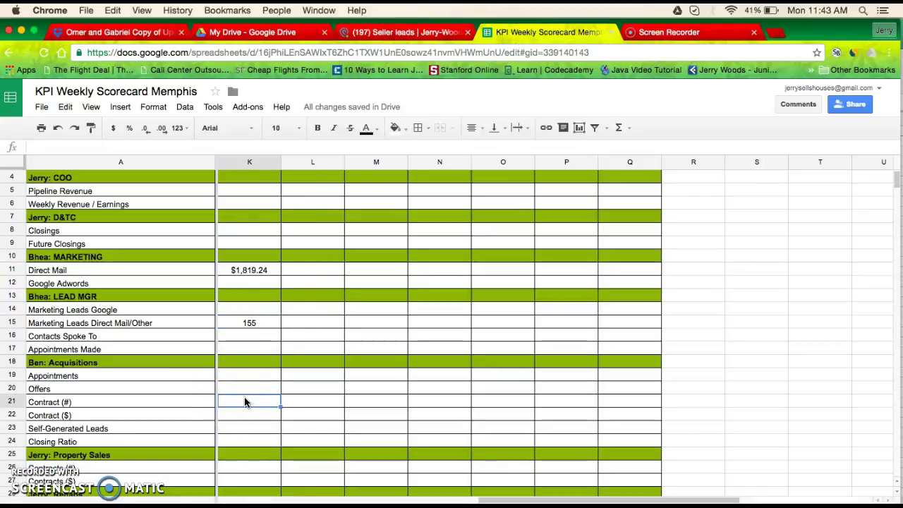
{"action": "type", "text": "100"}
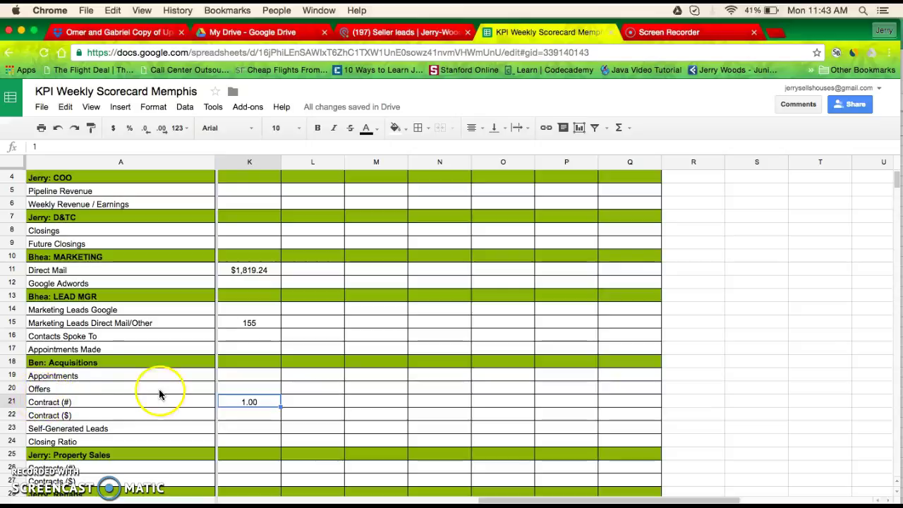
{"action": "left_click", "coordinate": [10, 402]}
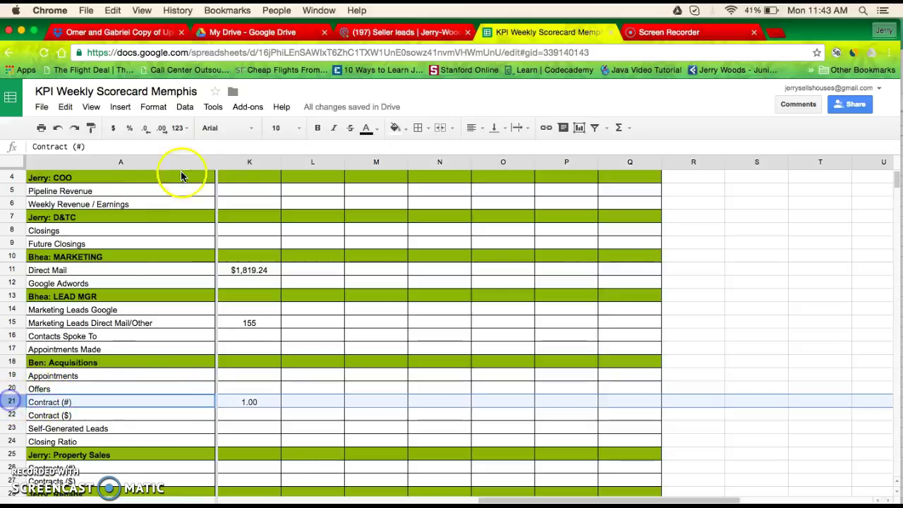
{"action": "left_click", "coordinate": [147, 129]}
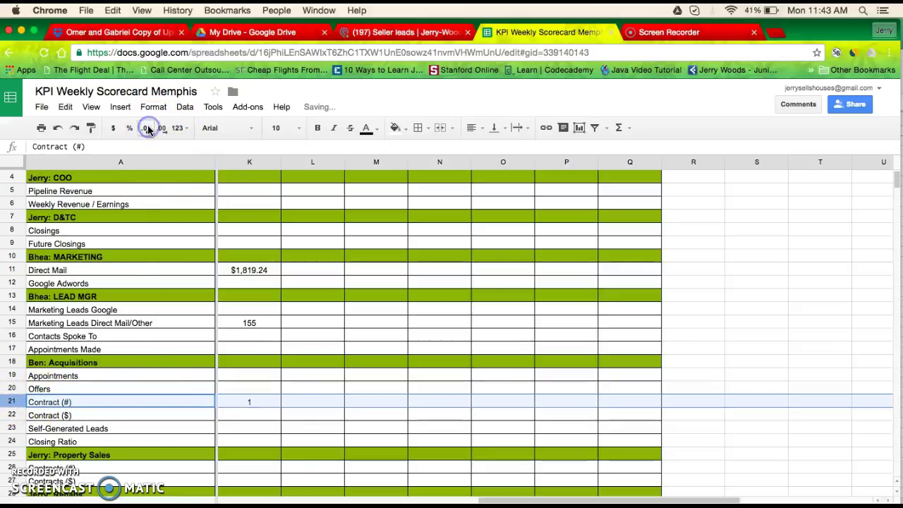
- Enter 1 as the 22-Aug contract count in cell K21
{"action": "left_click", "coordinate": [229, 413]}
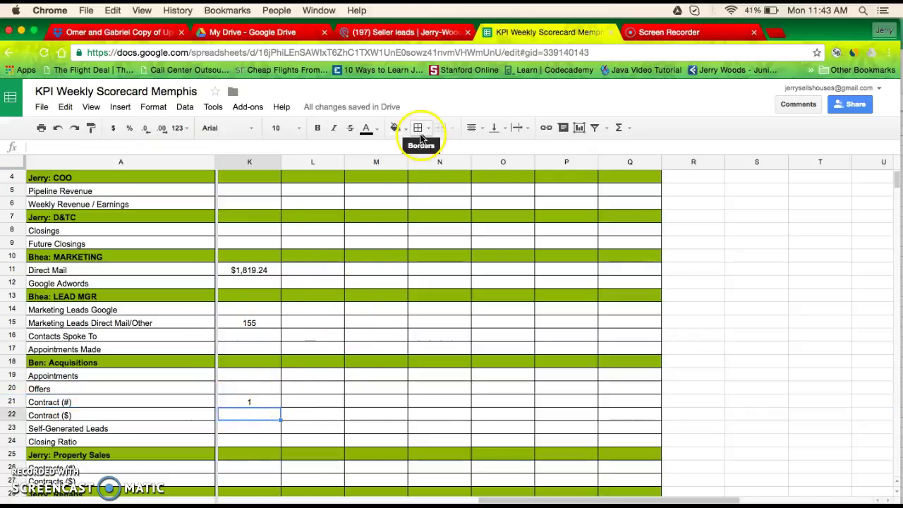
{"action": "left_click", "coordinate": [255, 441]}
{"action": "left_click", "coordinate": [255, 403]}
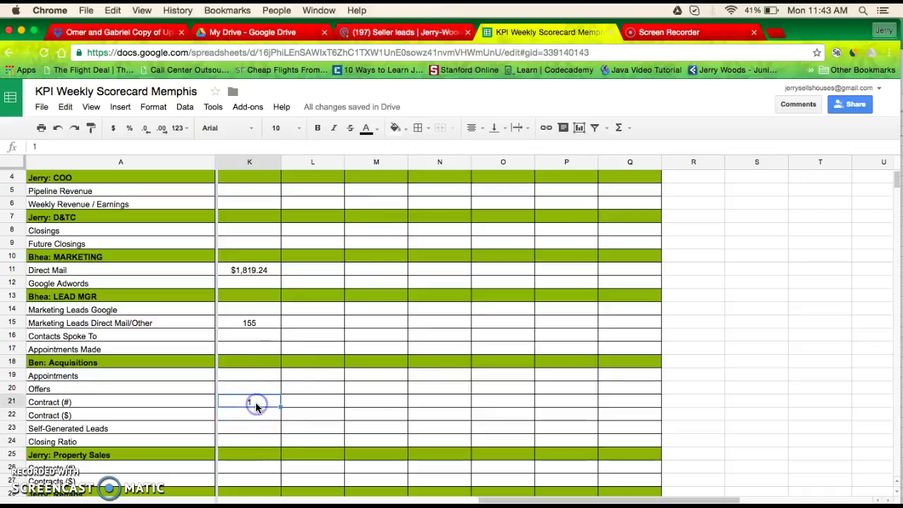
{"action": "type", "text": "1"}
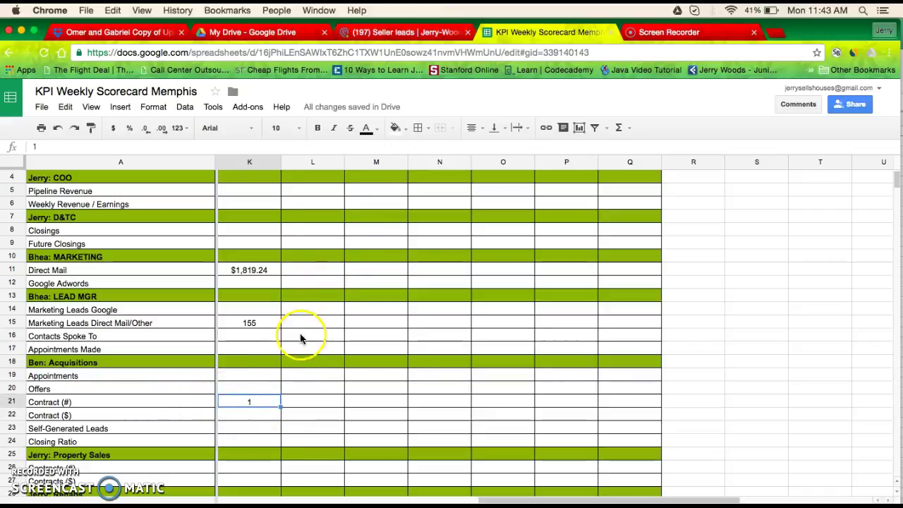
{"action": "left_click", "coordinate": [253, 413]}
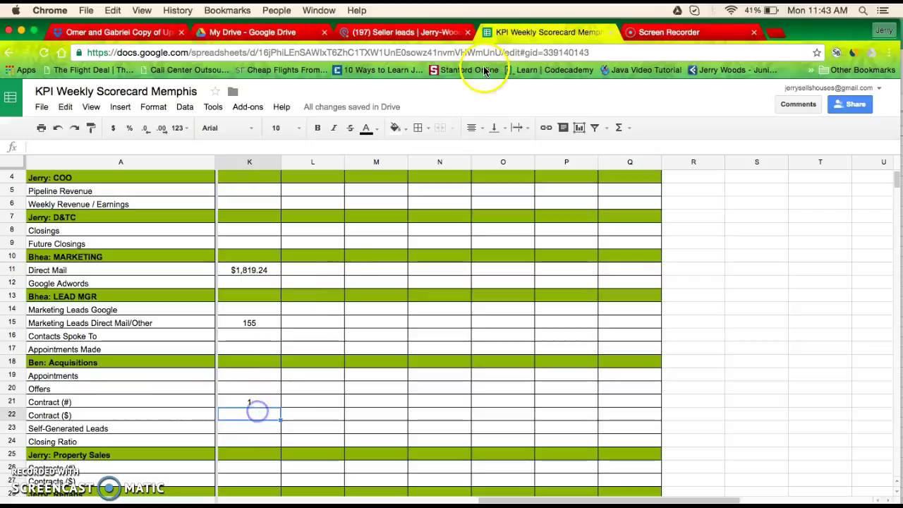
- After checking the Podio lead record, enter $10,000.00 as the 22-Aug Contract ($) value in K22
{"action": "left_click", "coordinate": [421, 39]}
{"action": "left_click", "coordinate": [289, 227]}
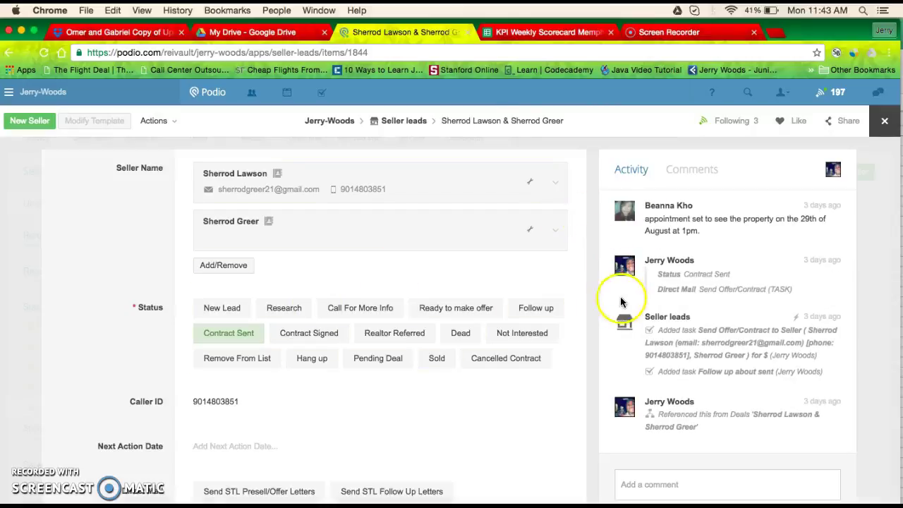
{"action": "left_click", "coordinate": [517, 36]}
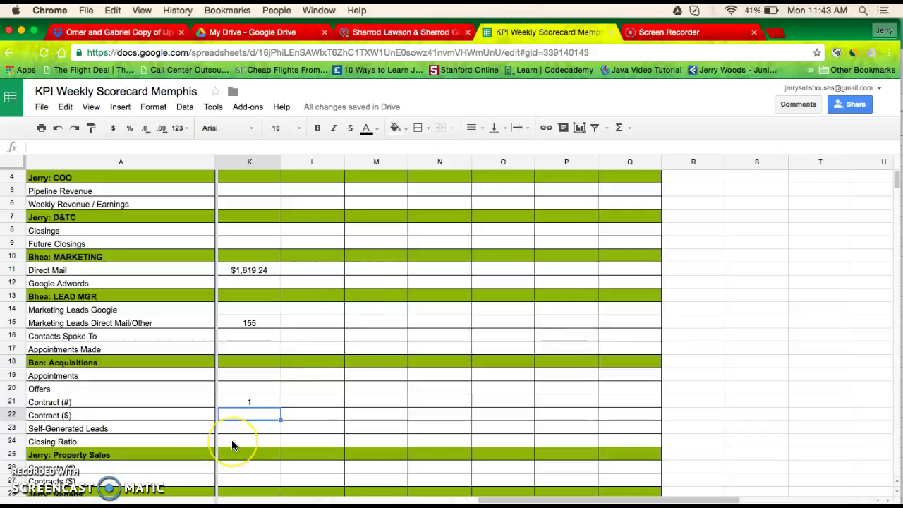
{"action": "type", "text": "0"}
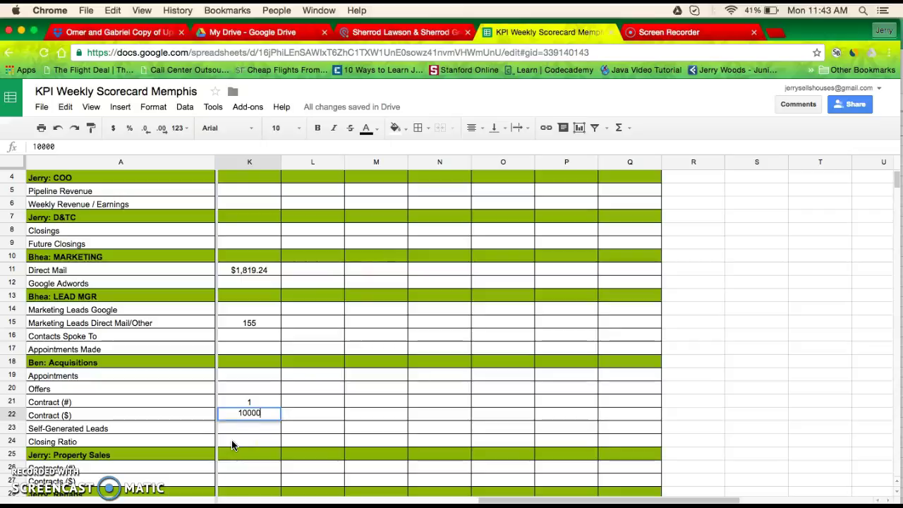
{"action": "type", "text": "00"}
{"action": "key", "text": "Return"}
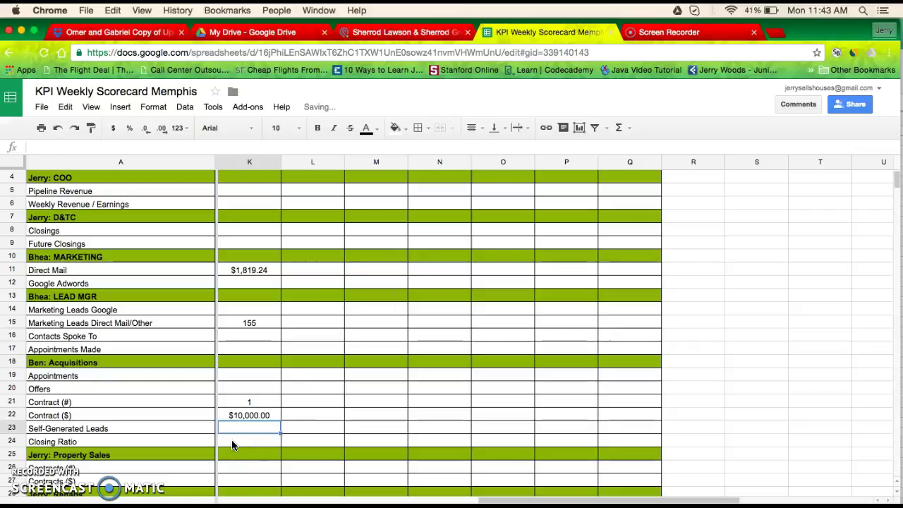
{"action": "key", "text": "Up"}
{"action": "key", "text": "Up"}
{"action": "key", "text": "Up"}
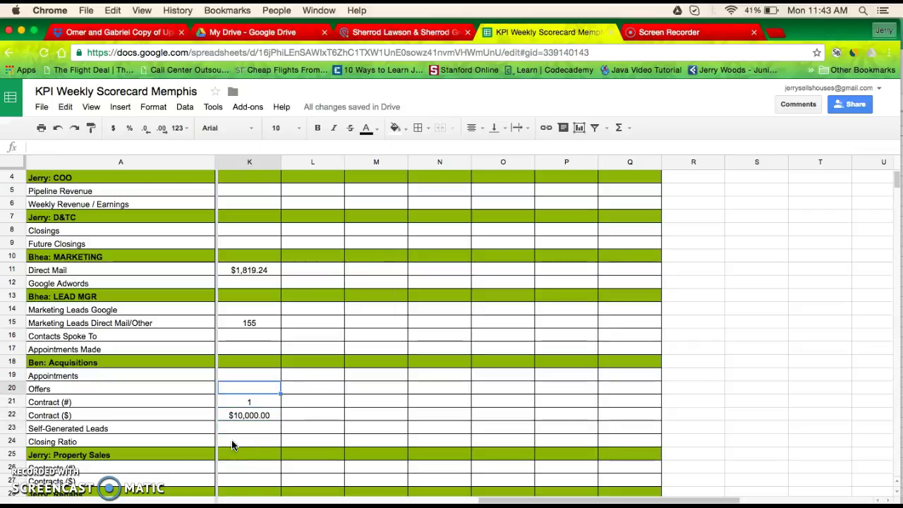
{"action": "left_click", "coordinate": [403, 32]}
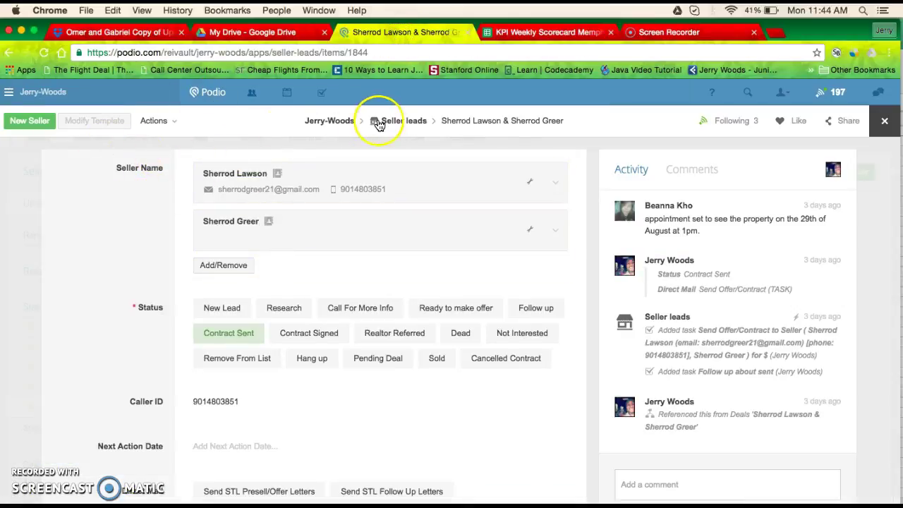
- Go back to the Seller leads list via the breadcrumb and browse the sidebar views
{"action": "left_click", "coordinate": [402, 121]}
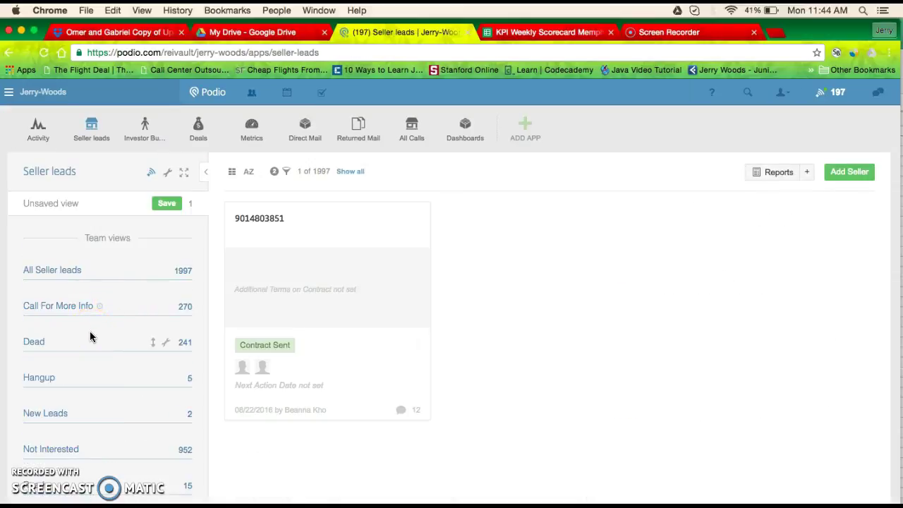
{"action": "scroll", "coordinate": [91, 336], "scroll_direction": "down", "scroll_amount": 4}
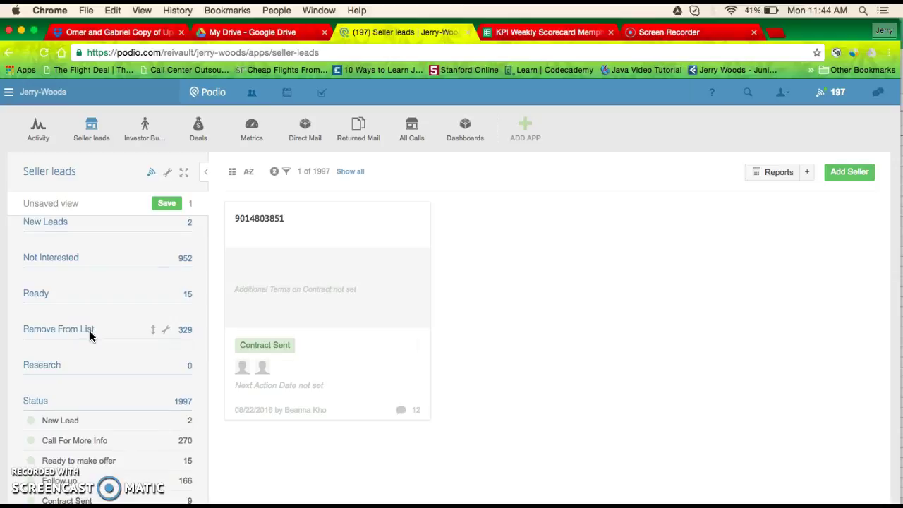
{"action": "scroll", "coordinate": [90, 331], "scroll_direction": "down", "scroll_amount": 4}
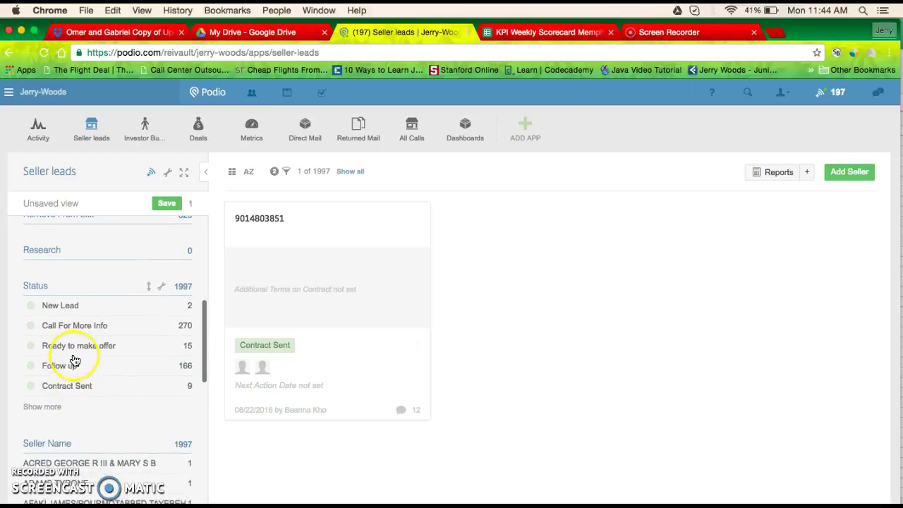
{"action": "scroll", "coordinate": [74, 360], "scroll_direction": "up", "scroll_amount": 10}
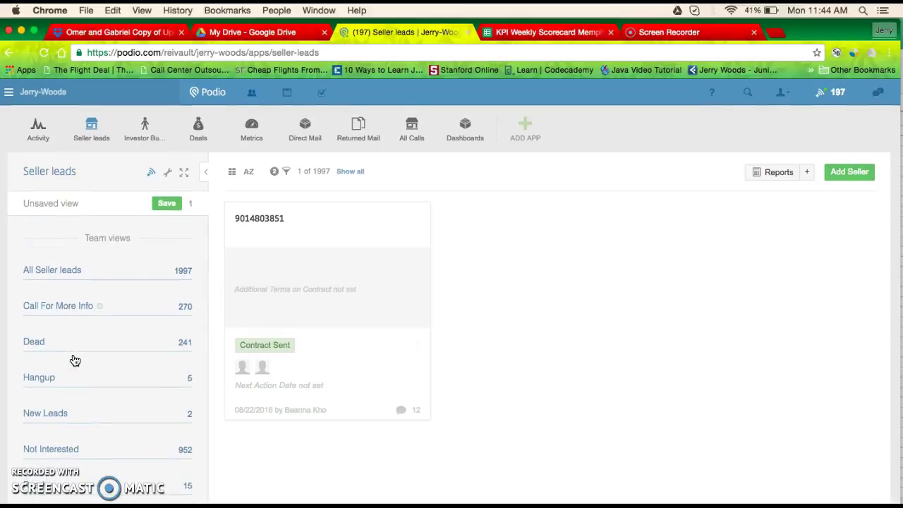
{"action": "scroll", "coordinate": [75, 360], "scroll_direction": "down", "scroll_amount": 4}
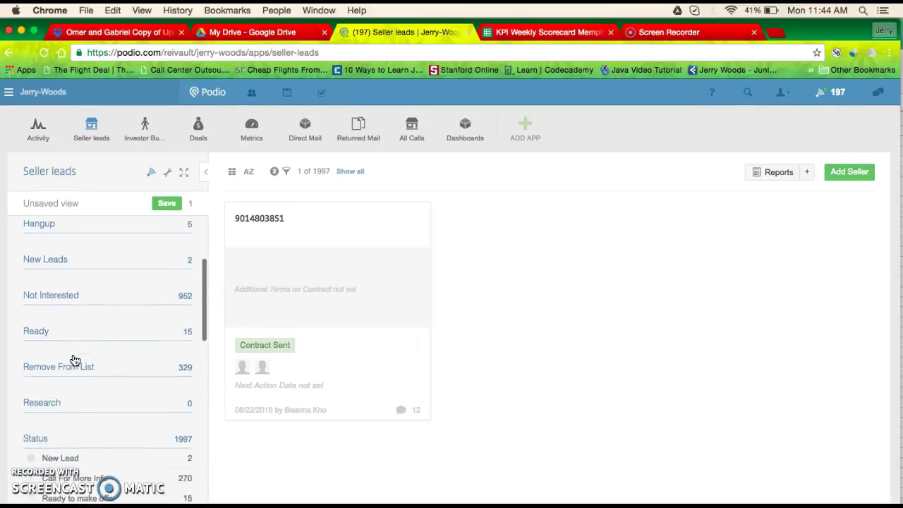
{"action": "scroll", "coordinate": [75, 360], "scroll_direction": "down", "scroll_amount": 3}
{"action": "scroll", "coordinate": [96, 319], "scroll_direction": "down", "scroll_amount": 10}
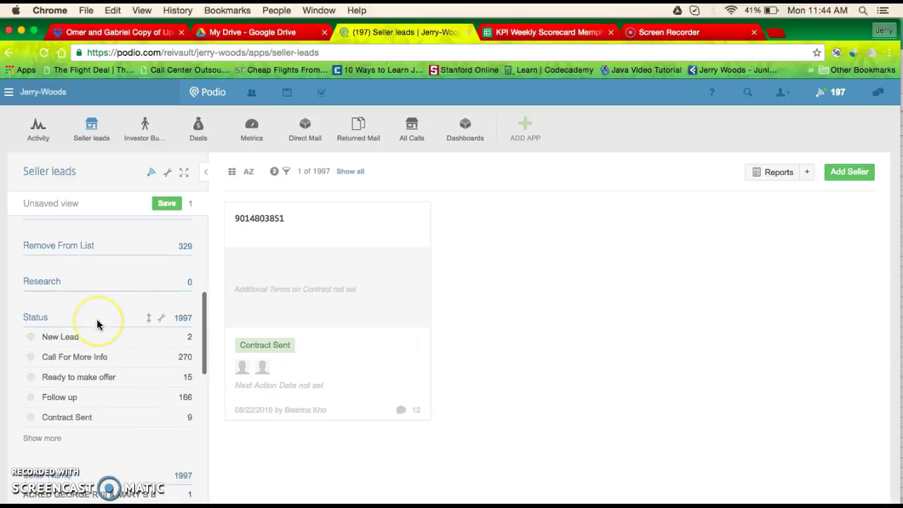
- Filter the Send STL Presell/Offer Letters view to leads created in the last 7 days
{"action": "left_click", "coordinate": [98, 279]}
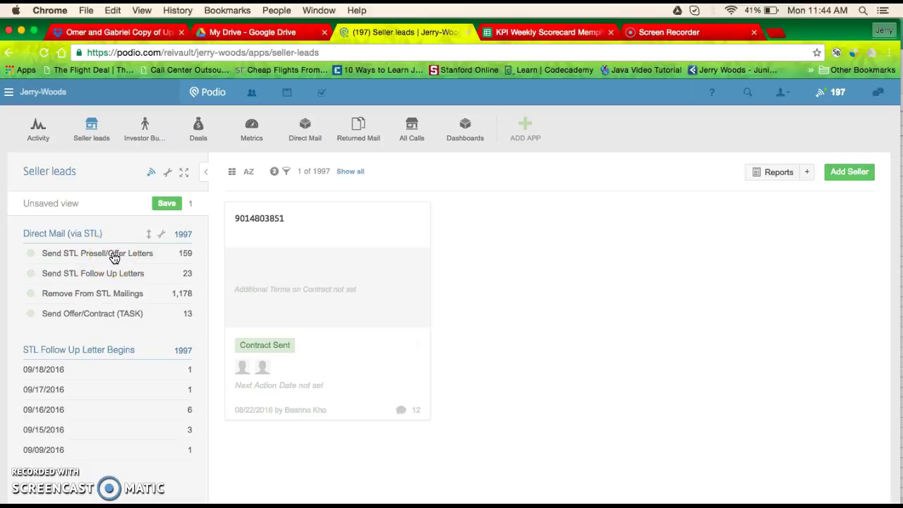
{"action": "left_click", "coordinate": [113, 255]}
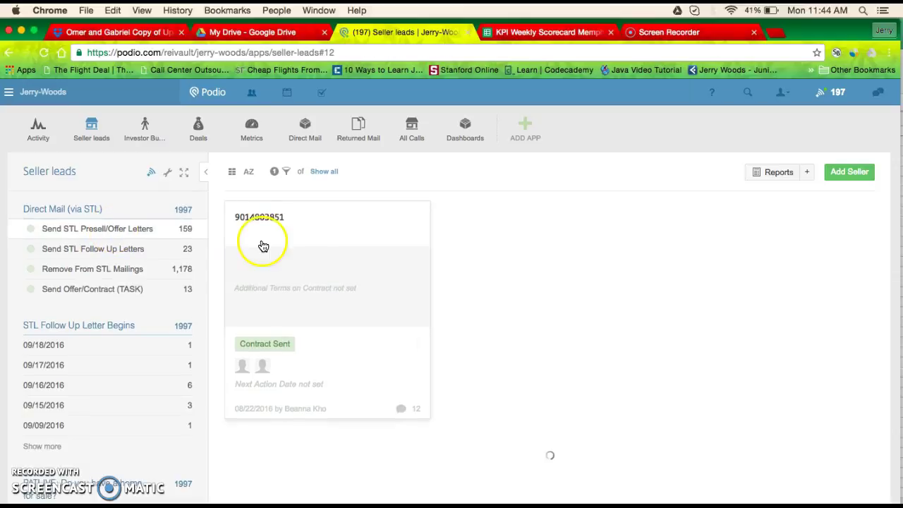
{"action": "left_click", "coordinate": [285, 172]}
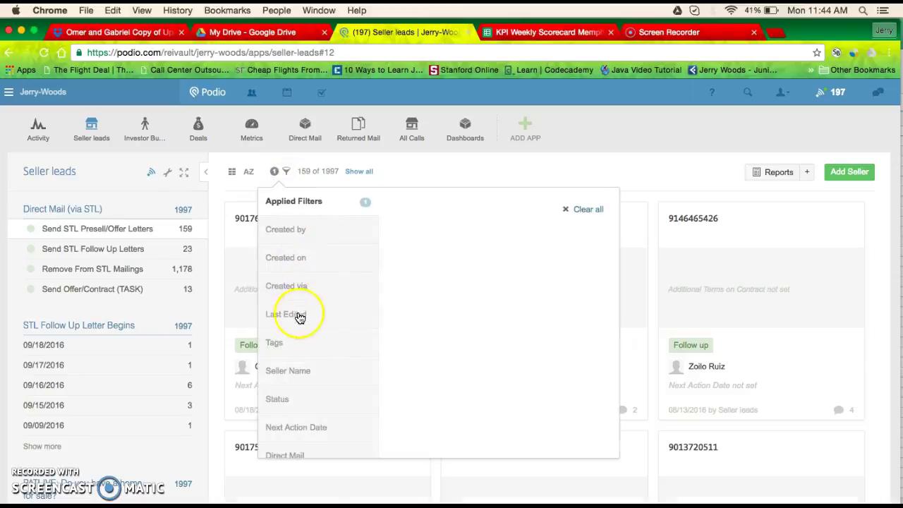
{"action": "left_click", "coordinate": [295, 259]}
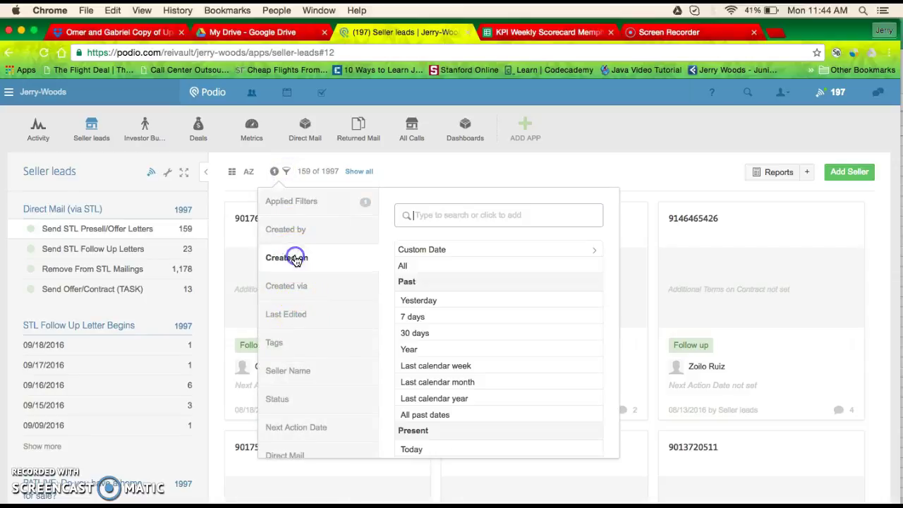
{"action": "left_click", "coordinate": [412, 317]}
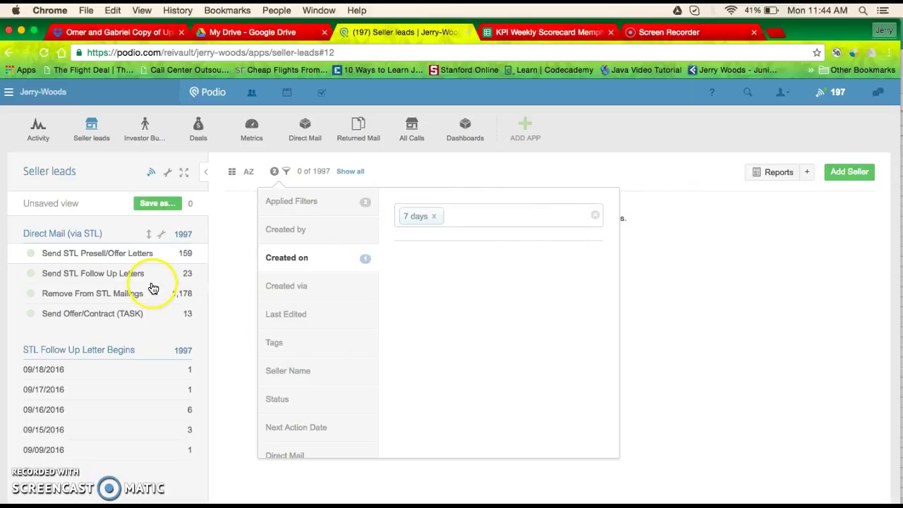
- Show Send Offer/Contract (TASK) leads created in the last 7 days and close the filter panel
{"action": "left_click", "coordinate": [125, 315]}
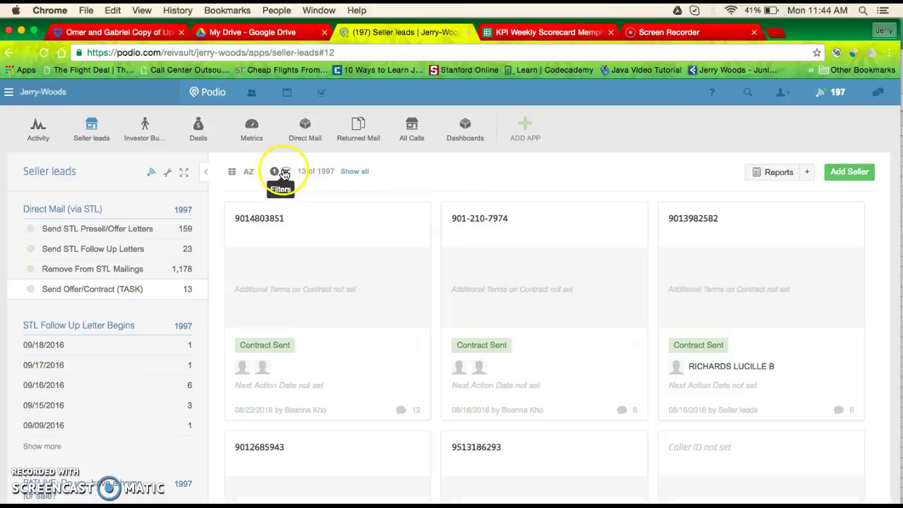
{"action": "left_click", "coordinate": [286, 172]}
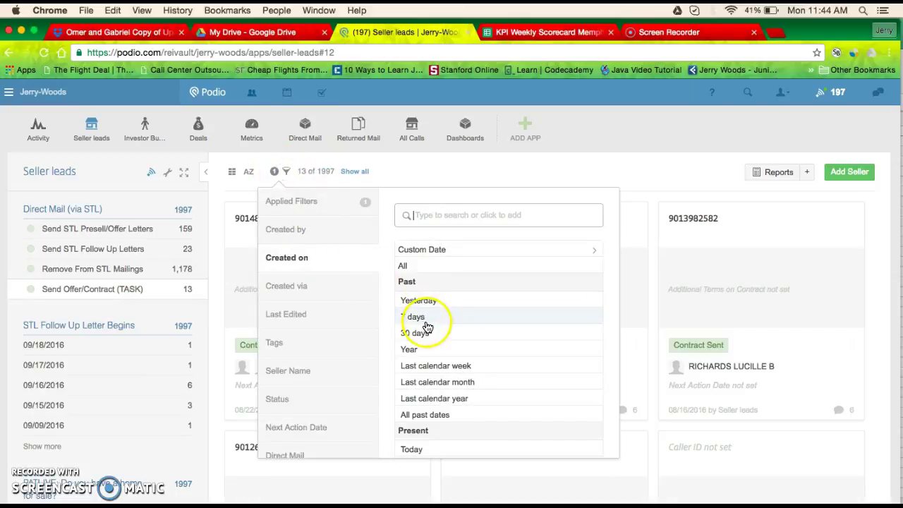
{"action": "left_click", "coordinate": [418, 316]}
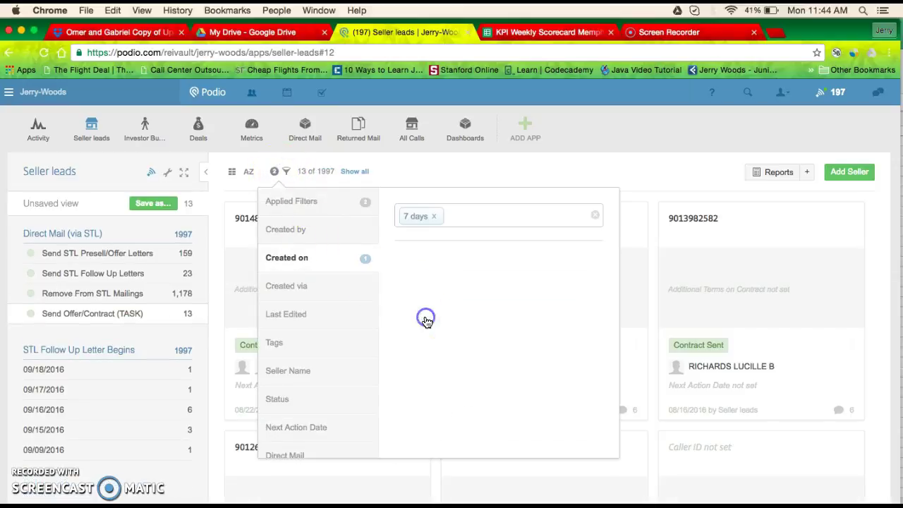
{"action": "left_click", "coordinate": [590, 169]}
{"action": "scroll", "coordinate": [185, 312], "scroll_direction": "down", "scroll_amount": 2}
{"action": "scroll", "coordinate": [185, 313], "scroll_direction": "down", "scroll_amount": 2}
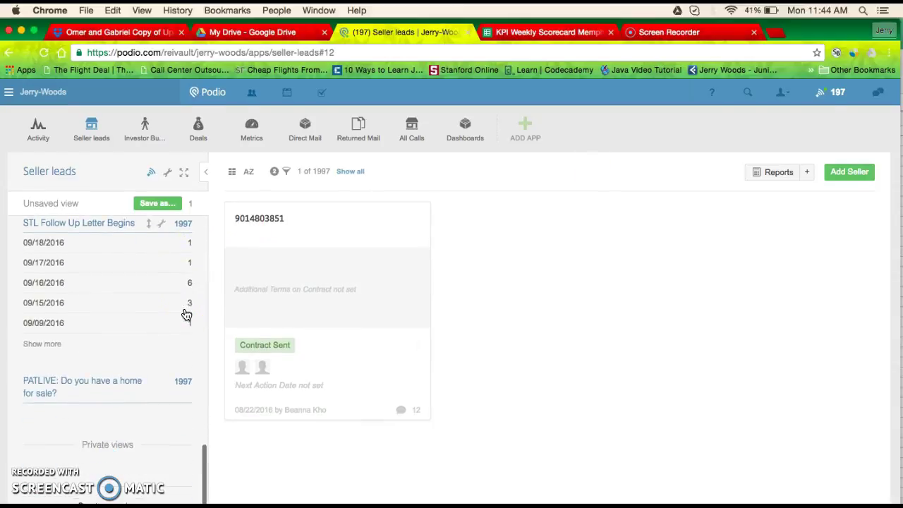
- Compare against the KPI scorecard, then review the single filtered Contract Sent lead
{"action": "left_click", "coordinate": [538, 31]}
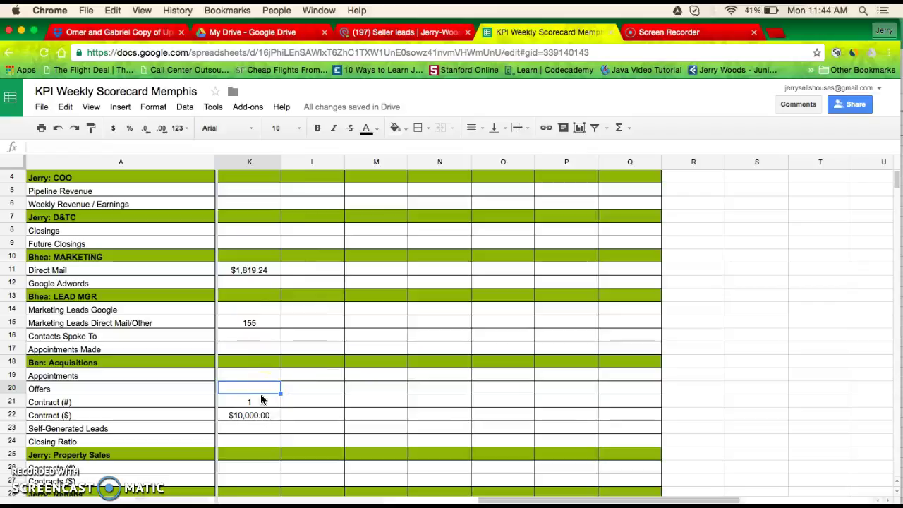
{"action": "left_click", "coordinate": [380, 32]}
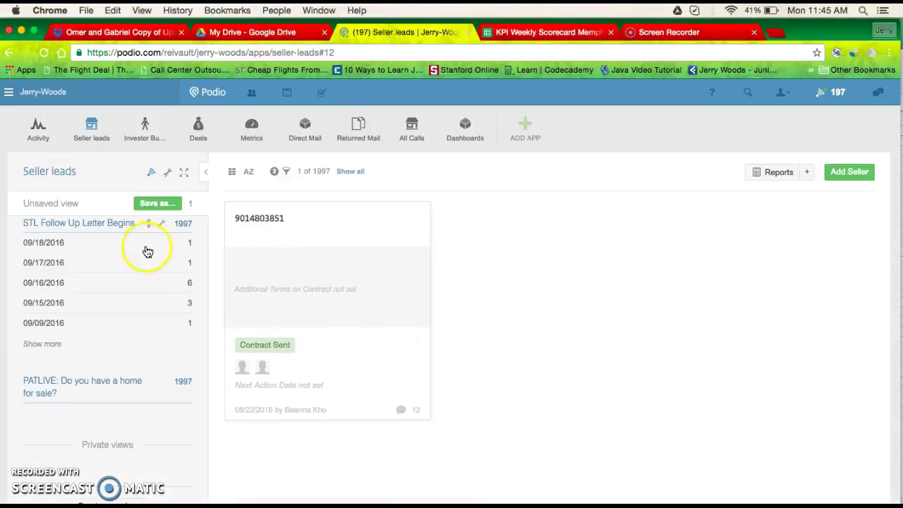
{"action": "scroll", "coordinate": [138, 257], "scroll_direction": "up", "scroll_amount": 5}
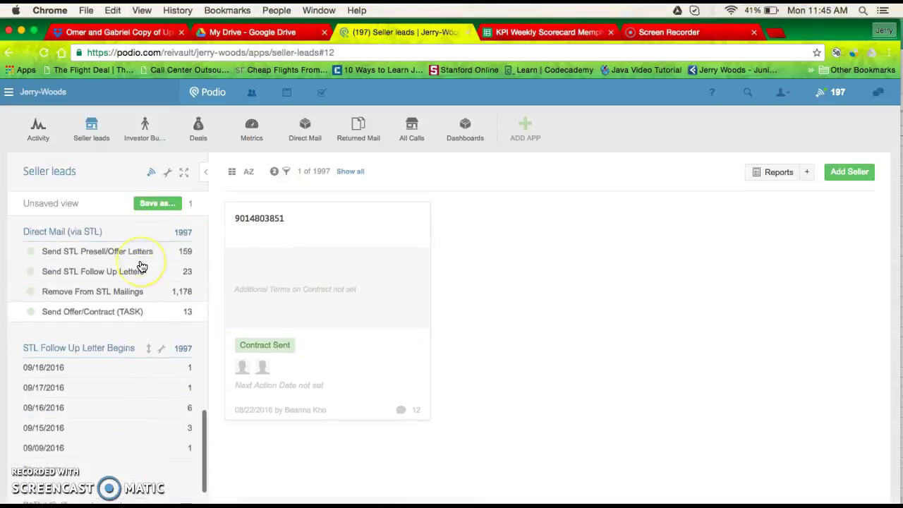
{"action": "scroll", "coordinate": [121, 331], "scroll_direction": "up", "scroll_amount": 5}
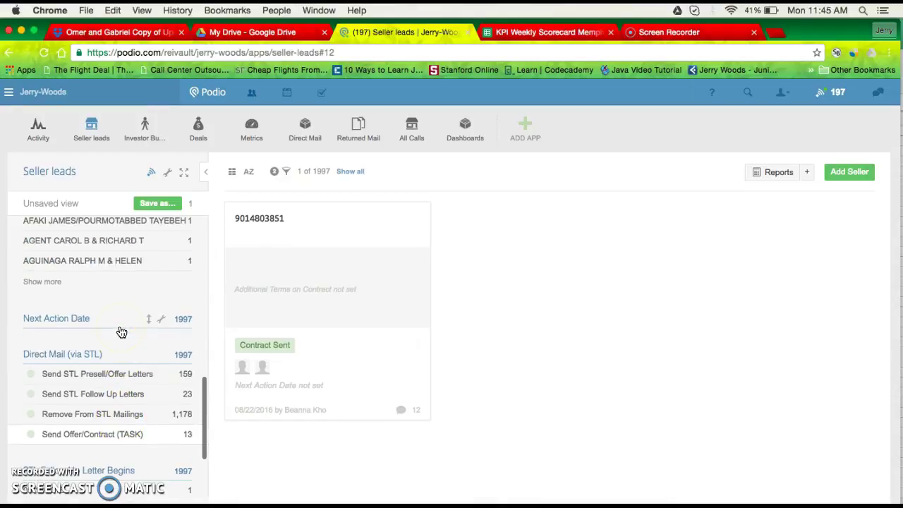
{"action": "scroll", "coordinate": [121, 331], "scroll_direction": "up", "scroll_amount": 7}
{"action": "scroll", "coordinate": [122, 332], "scroll_direction": "down", "scroll_amount": 3}
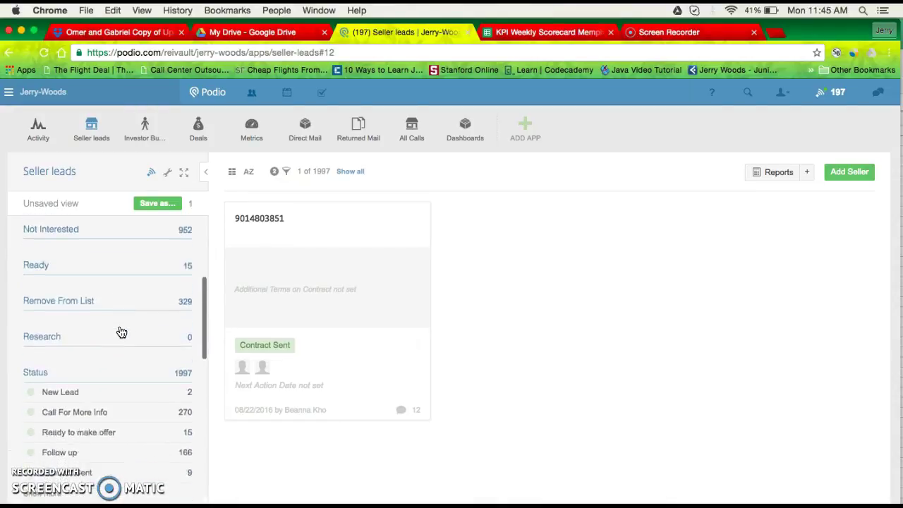
- Filter Ready to make offer leads to the last 7 days, yielding 13 leads
{"action": "left_click", "coordinate": [101, 390]}
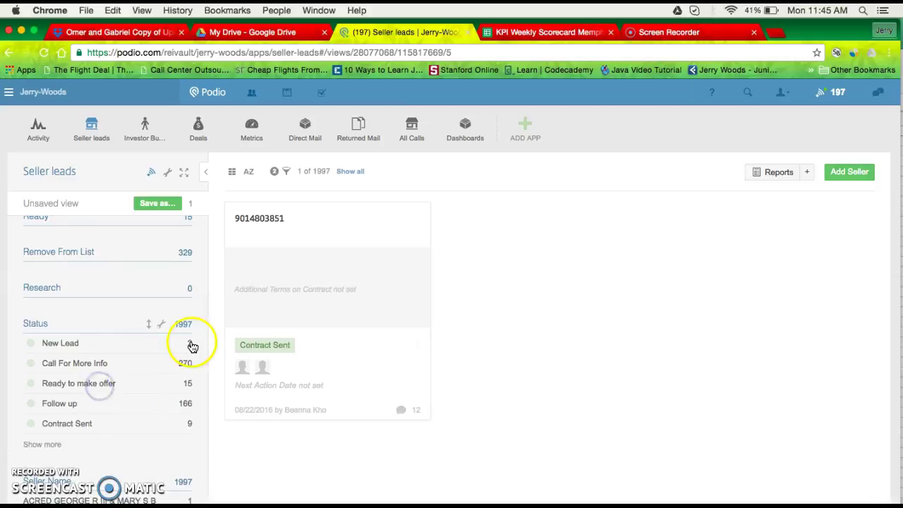
{"action": "left_click", "coordinate": [286, 172]}
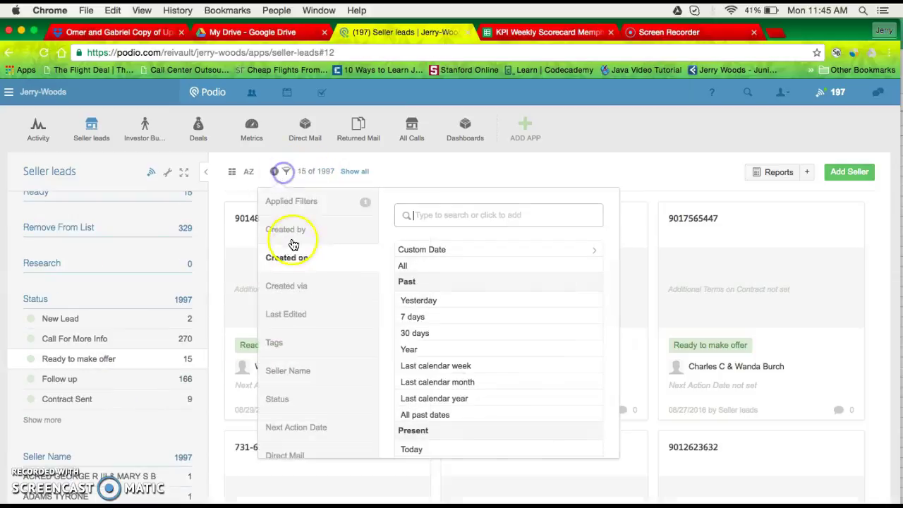
{"action": "left_click", "coordinate": [415, 319]}
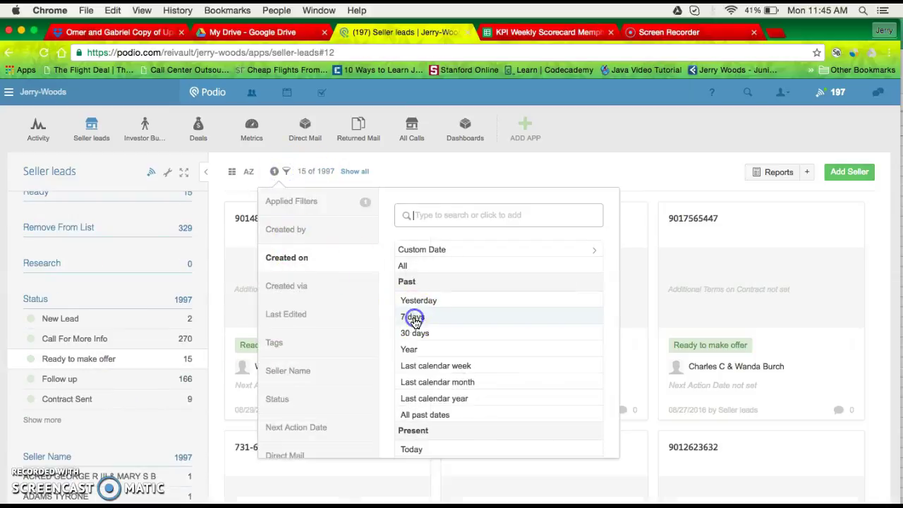
{"action": "left_click", "coordinate": [623, 171]}
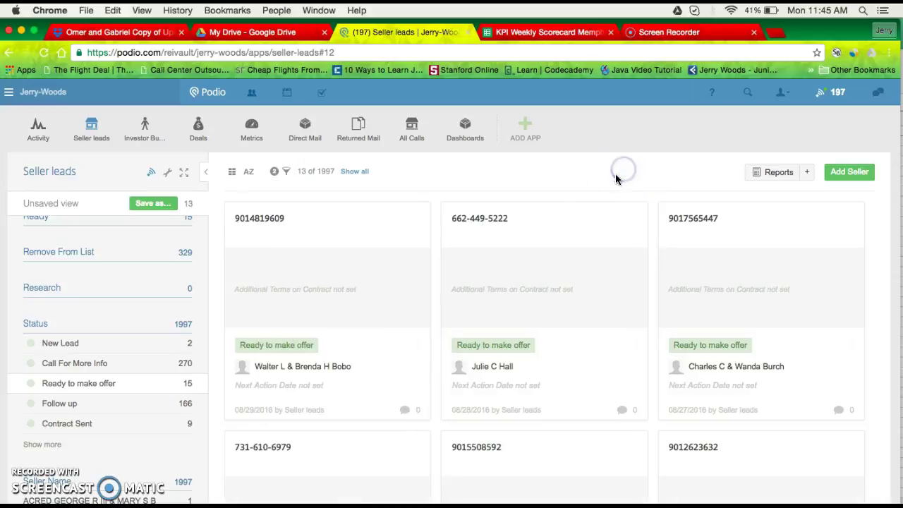
{"action": "scroll", "coordinate": [333, 430], "scroll_direction": "down", "scroll_amount": 10}
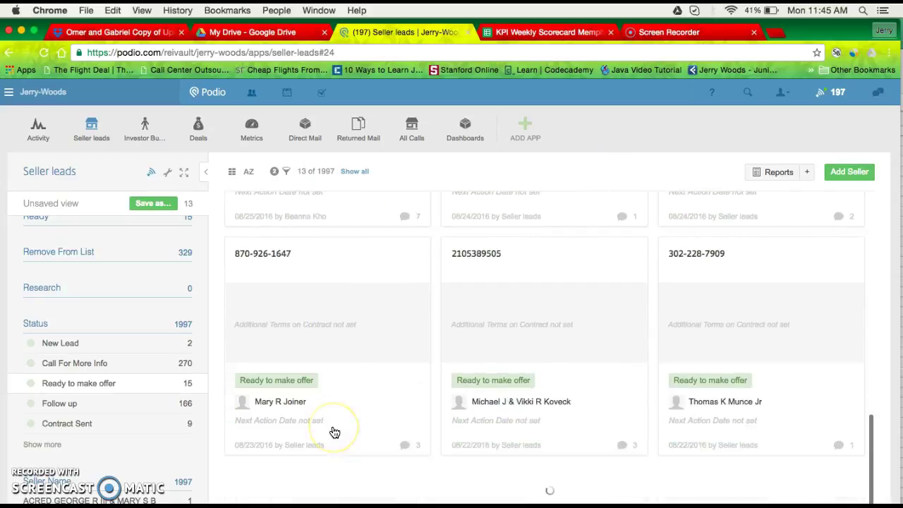
{"action": "scroll", "coordinate": [332, 429], "scroll_direction": "up", "scroll_amount": 15}
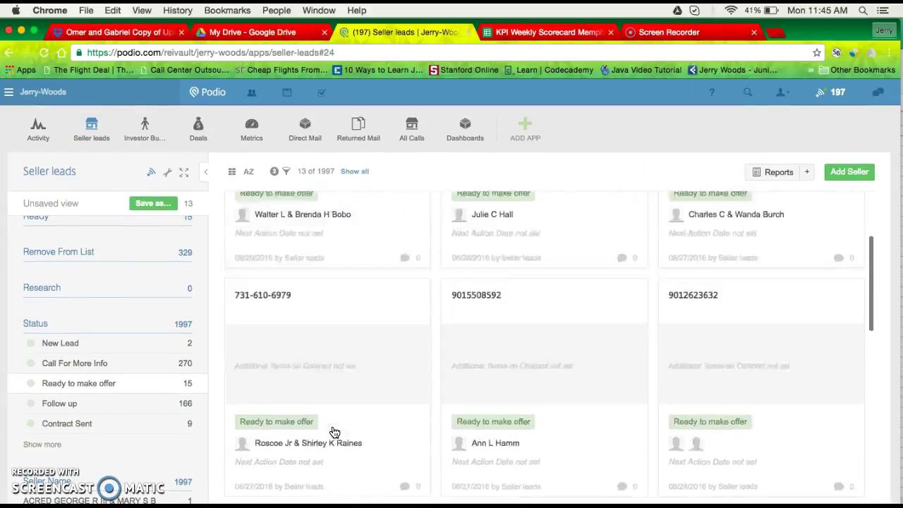
{"action": "left_click", "coordinate": [426, 79]}
- Enter 13 offers in K20 and show the Offers row as whole numbers
{"action": "left_click", "coordinate": [543, 32]}
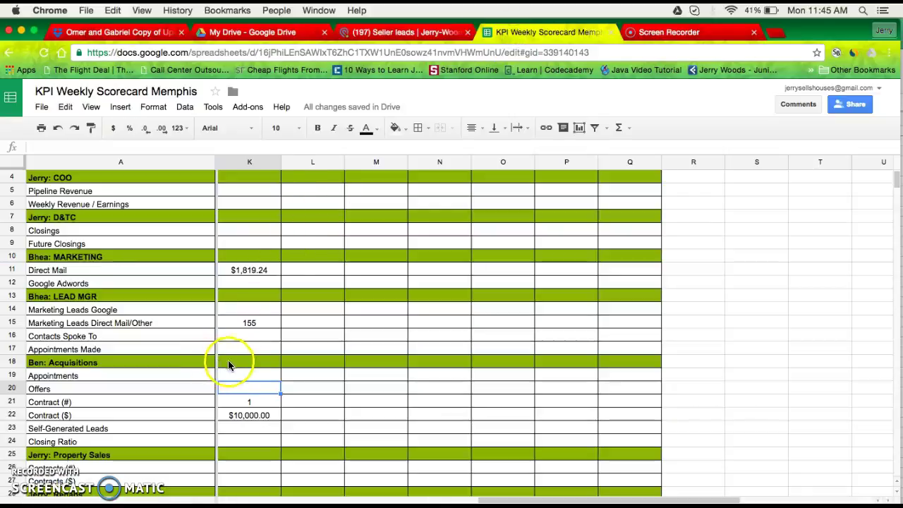
{"action": "left_click", "coordinate": [261, 387]}
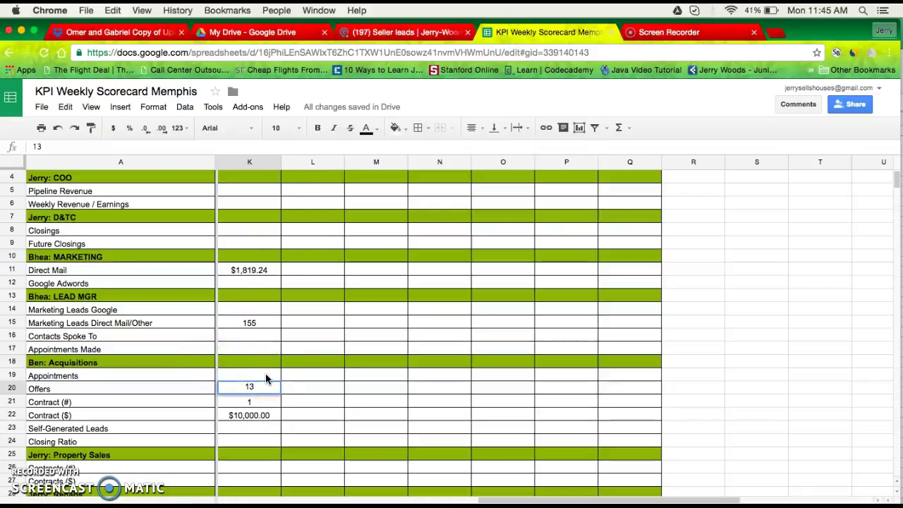
{"action": "key", "text": "Return"}
{"action": "left_click", "coordinate": [258, 387]}
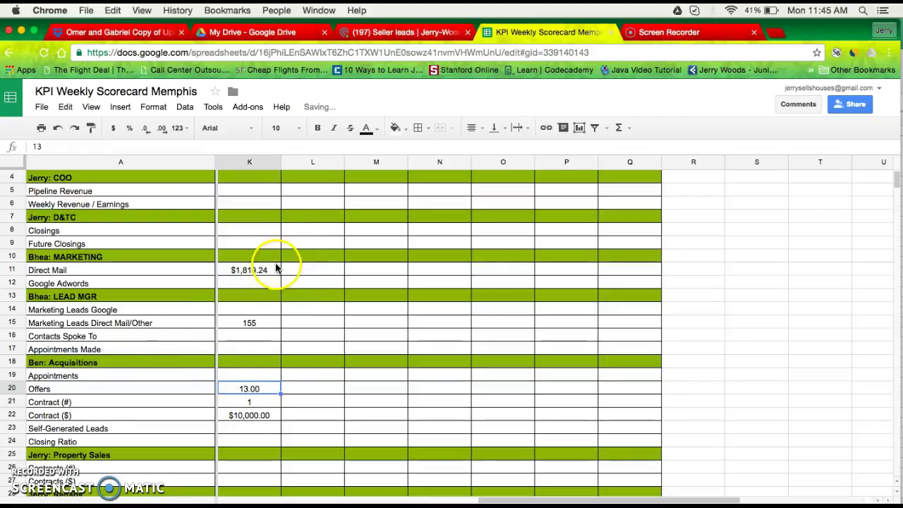
{"action": "left_click", "coordinate": [12, 389]}
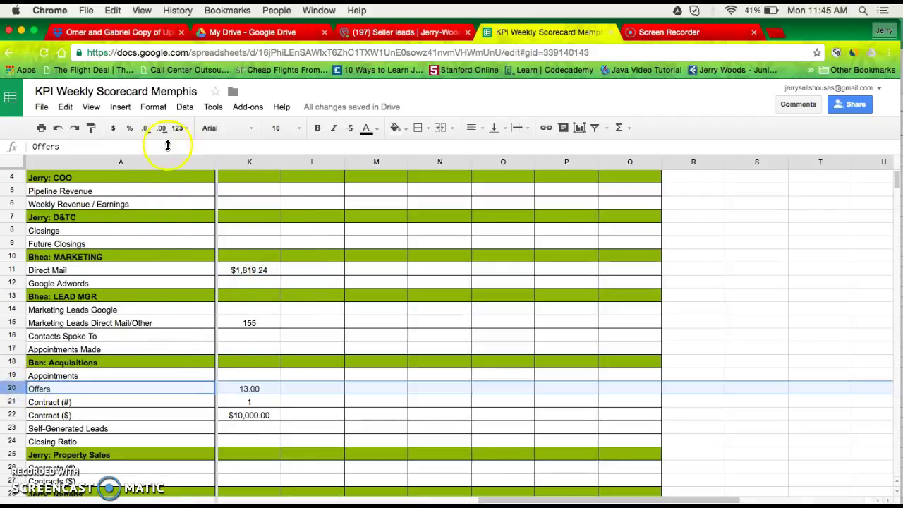
{"action": "left_click", "coordinate": [146, 128]}
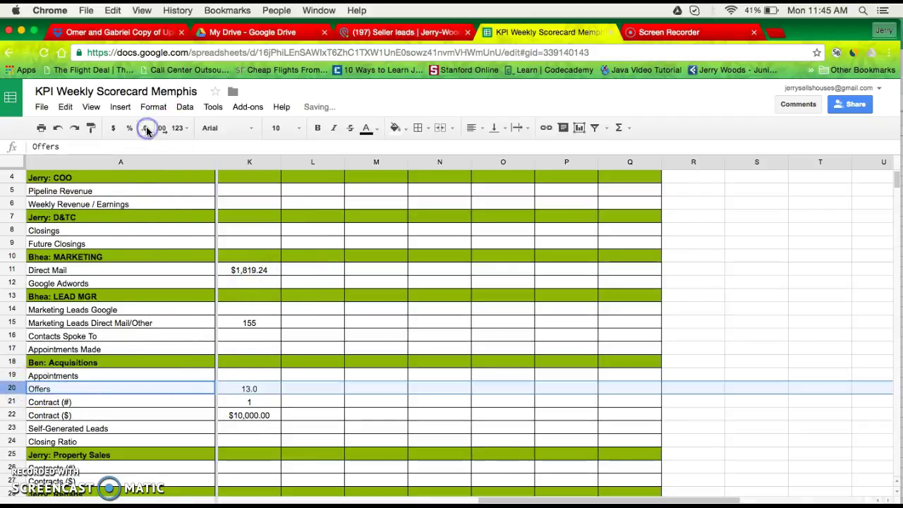
- Enter 1 appointment in K19 and remove decimals from the Appointments row
{"action": "left_click", "coordinate": [233, 375]}
{"action": "type", "text": "1"}
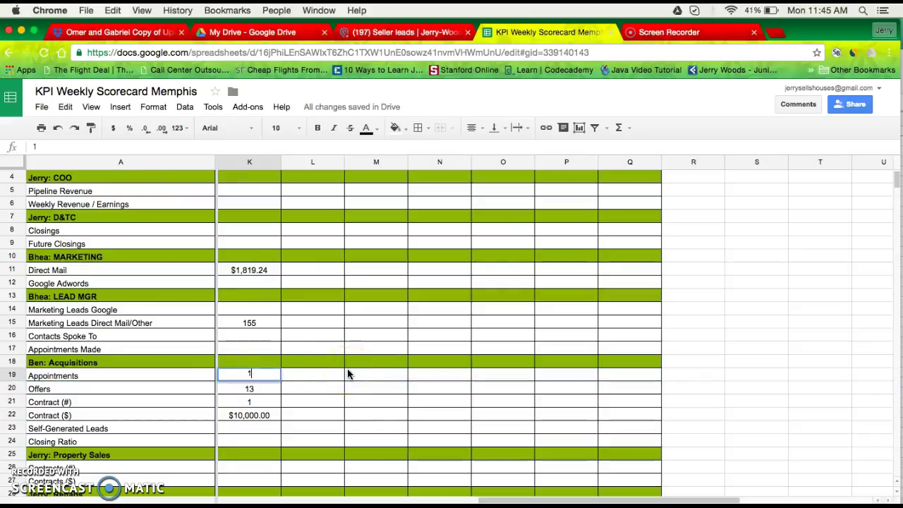
{"action": "key", "text": "Return"}
{"action": "key", "text": "Up"}
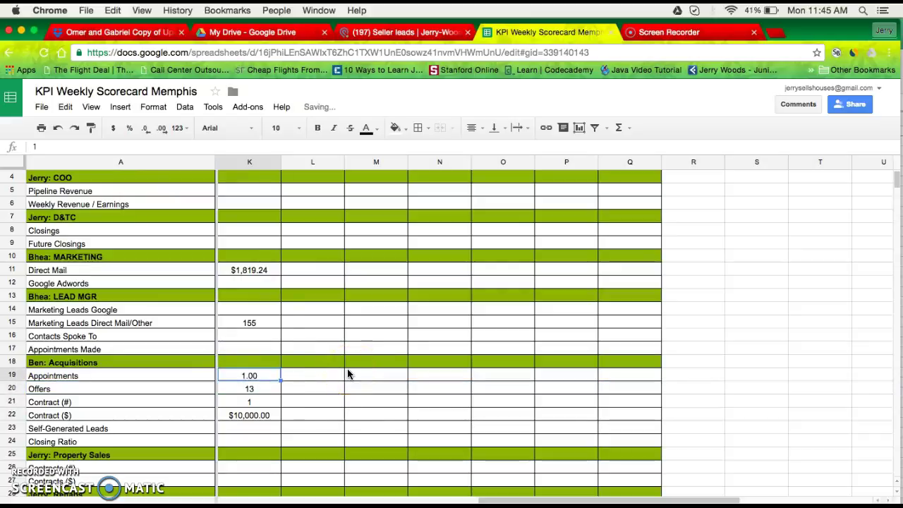
{"action": "left_click", "coordinate": [12, 375]}
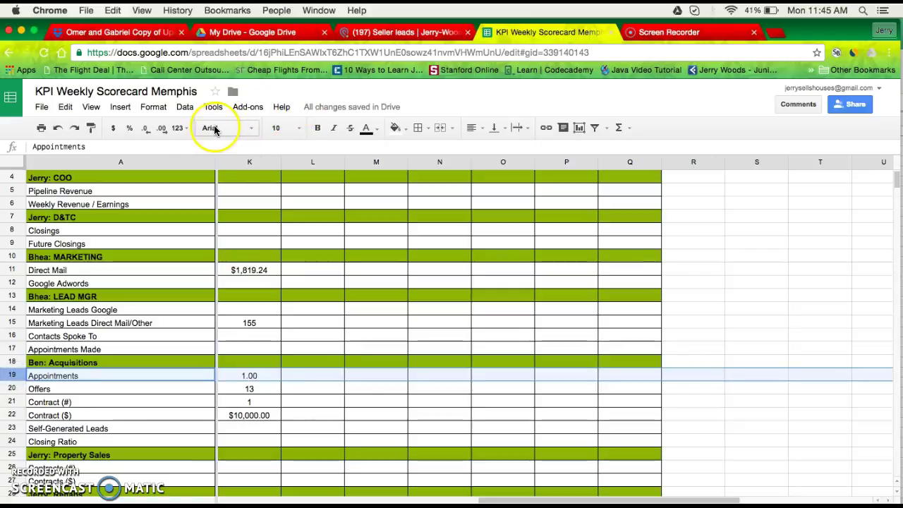
{"action": "left_click", "coordinate": [146, 131]}
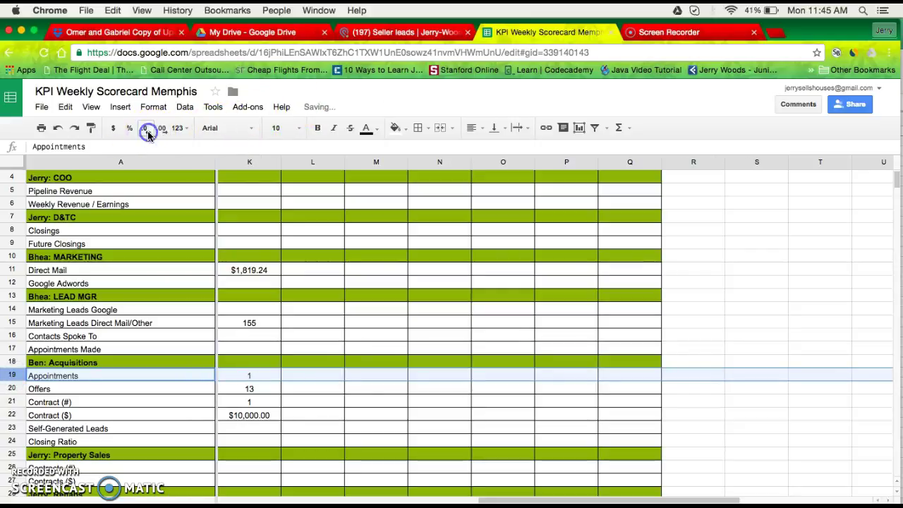
- Record 0 Self-Generated Leads in cell K23
{"action": "scroll", "coordinate": [238, 390], "scroll_direction": "down", "scroll_amount": 1}
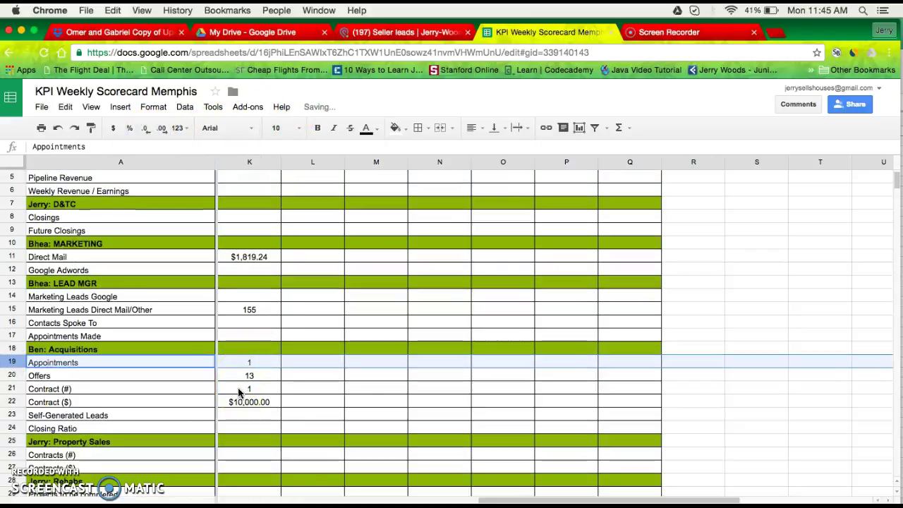
{"action": "scroll", "coordinate": [239, 392], "scroll_direction": "down", "scroll_amount": 2}
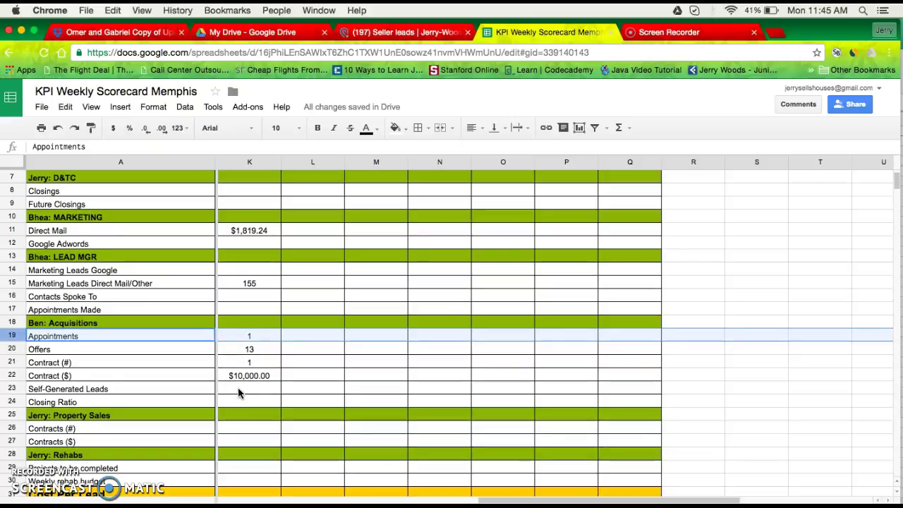
{"action": "scroll", "coordinate": [238, 393], "scroll_direction": "down", "scroll_amount": 5}
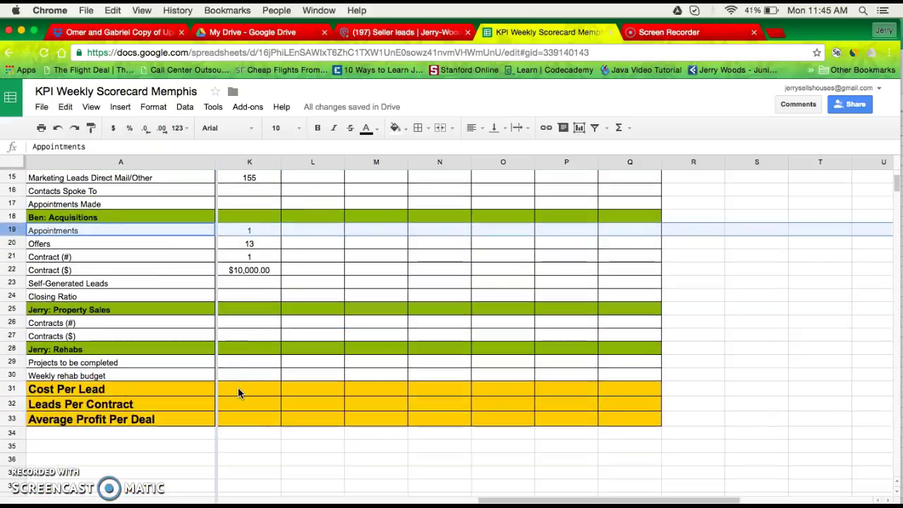
{"action": "left_click", "coordinate": [240, 283]}
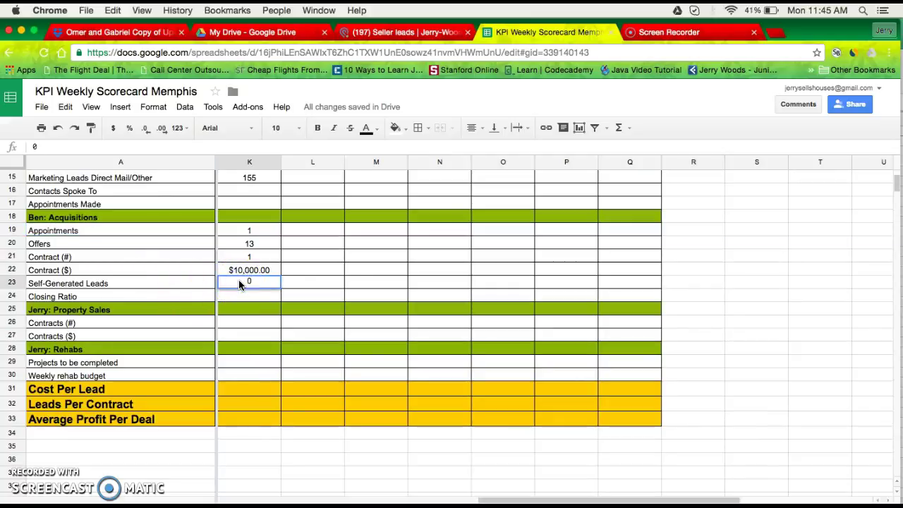
{"action": "key", "text": "Return"}
{"action": "key", "text": "Up"}
{"action": "key", "text": "Up"}
{"action": "key", "text": "Up"}
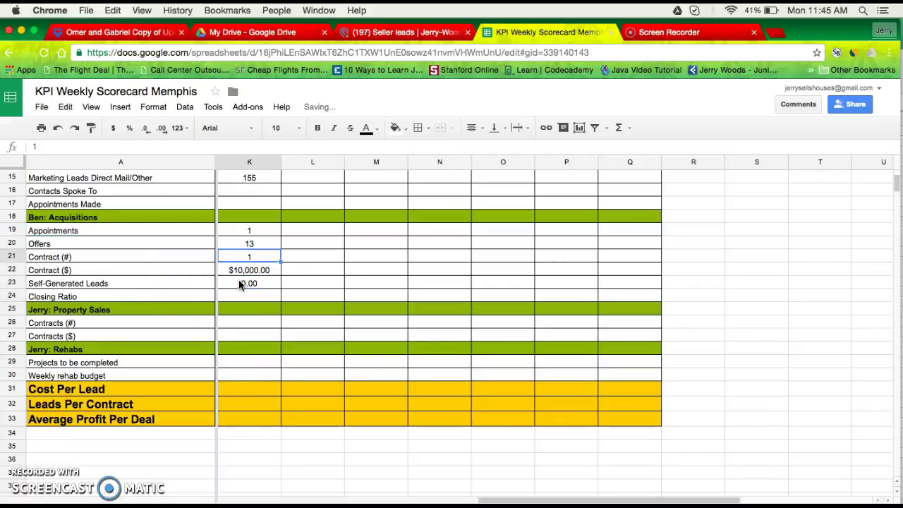
{"action": "key", "text": "Down"}
{"action": "key", "text": "Down"}
{"action": "key", "text": "Down"}
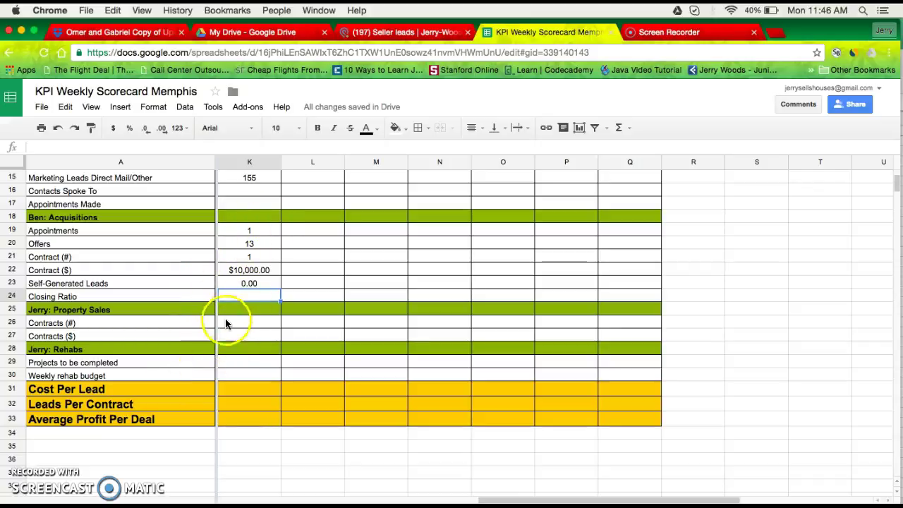
{"action": "scroll", "coordinate": [229, 317], "scroll_direction": "up", "scroll_amount": 5}
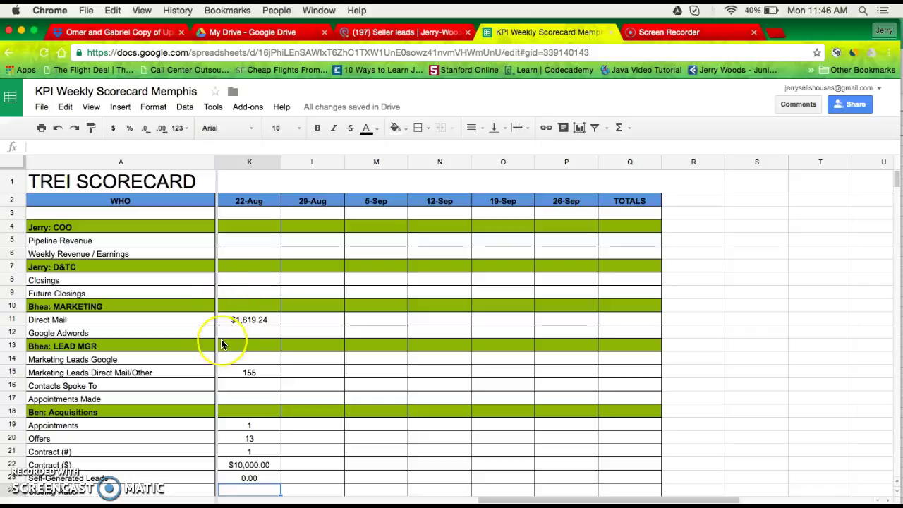
{"action": "scroll", "coordinate": [222, 343], "scroll_direction": "down", "scroll_amount": 2}
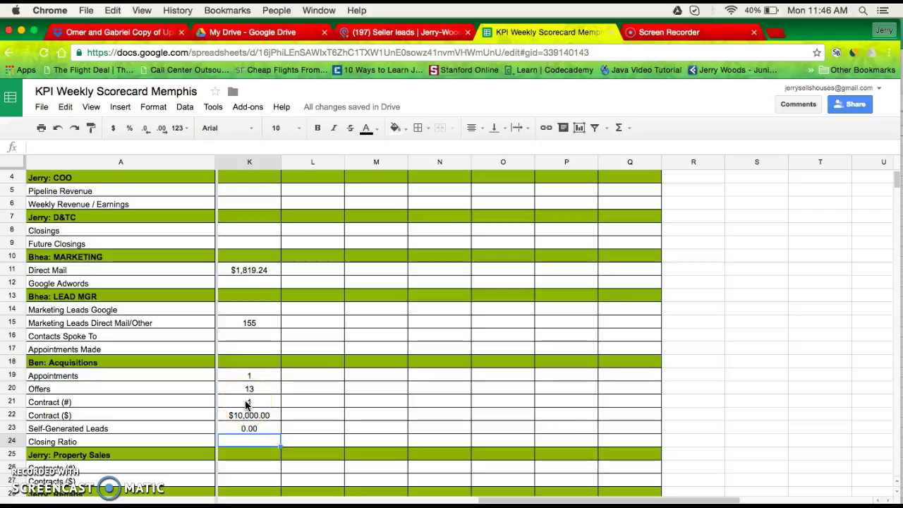
{"action": "scroll", "coordinate": [243, 378], "scroll_direction": "up", "scroll_amount": 1}
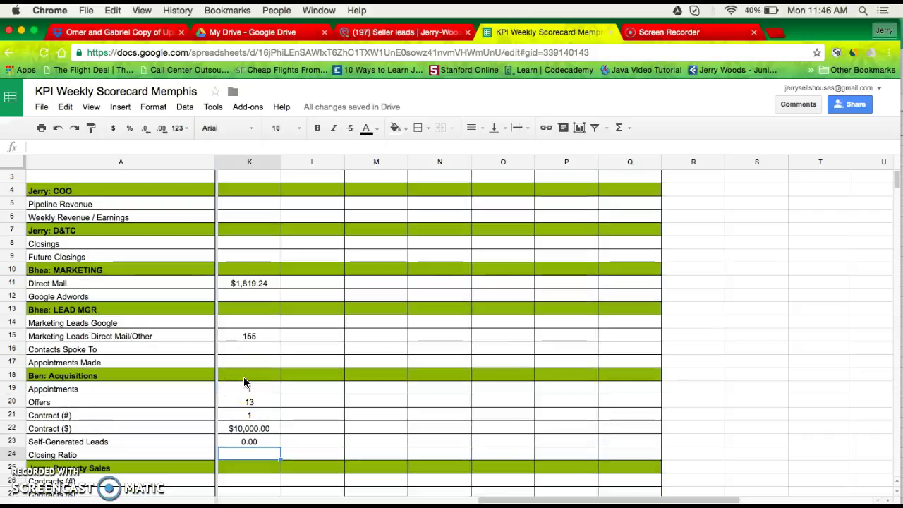
{"action": "scroll", "coordinate": [240, 331], "scroll_direction": "up", "scroll_amount": 2}
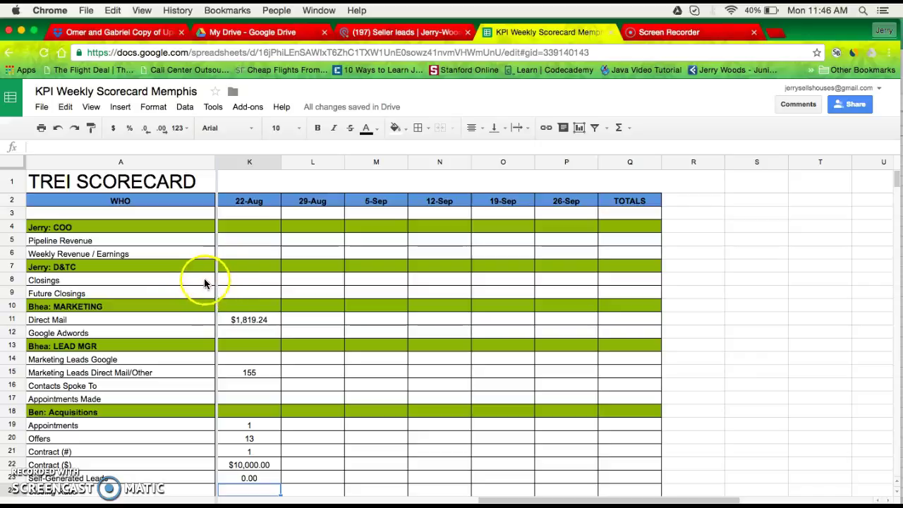
{"action": "left_click", "coordinate": [246, 283]}
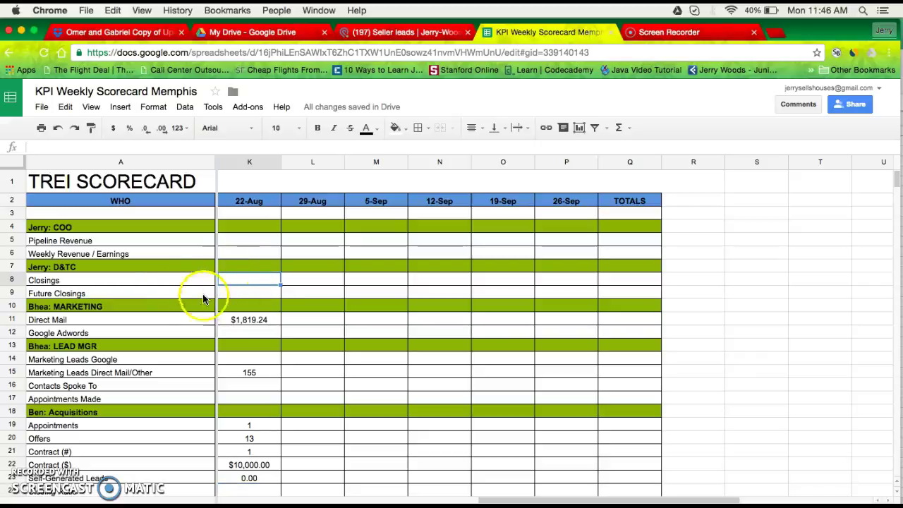
{"action": "left_click", "coordinate": [258, 292]}
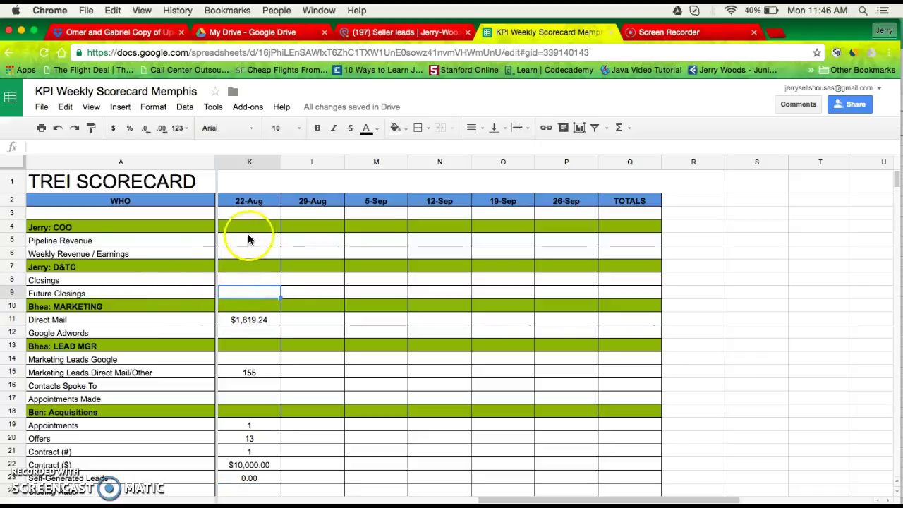
{"action": "scroll", "coordinate": [254, 319], "scroll_direction": "down", "scroll_amount": 3}
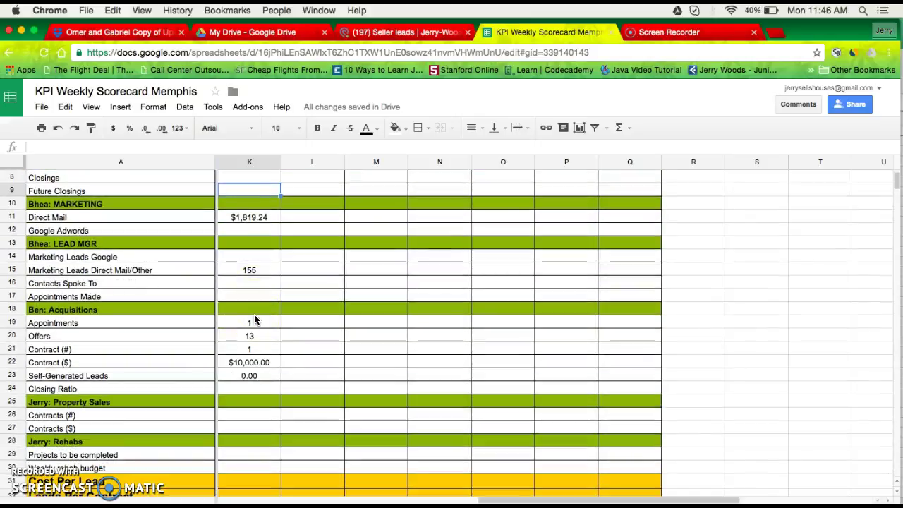
{"action": "scroll", "coordinate": [255, 320], "scroll_direction": "down", "scroll_amount": 4}
{"action": "scroll", "coordinate": [255, 320], "scroll_direction": "up", "scroll_amount": 6}
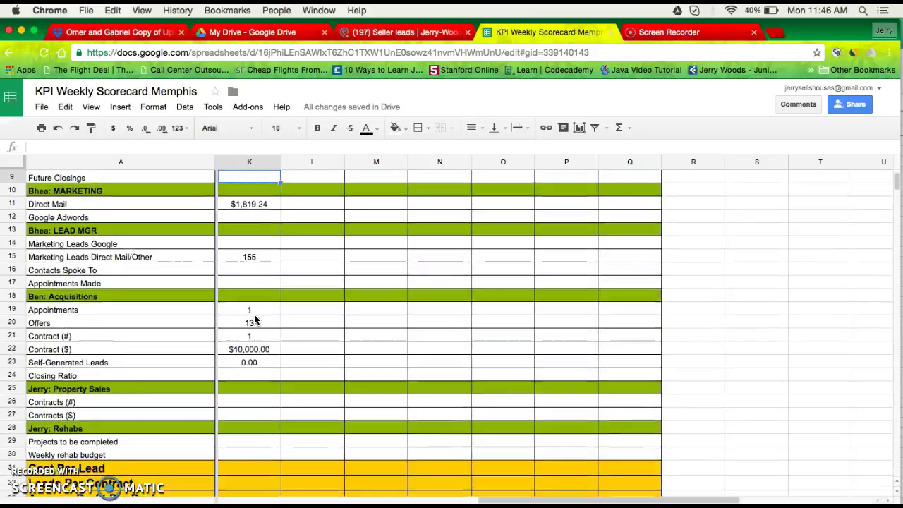
{"action": "scroll", "coordinate": [255, 319], "scroll_direction": "up", "scroll_amount": 1}
{"action": "scroll", "coordinate": [256, 319], "scroll_direction": "down", "scroll_amount": 1}
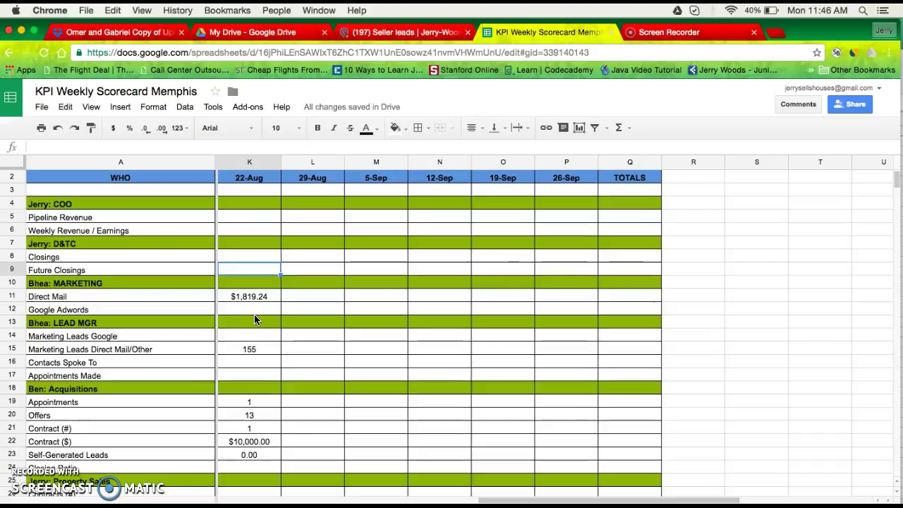